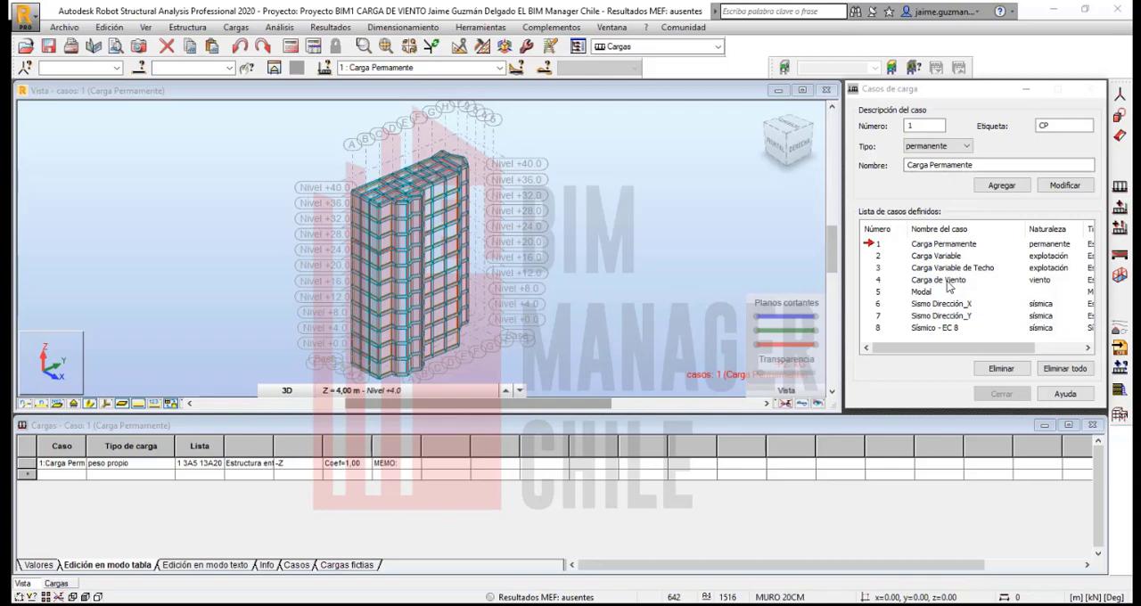
- Open the Generar cargas de viento simulation settings and set the dialog beside the building model
{"action": "left_click", "coordinate": [236, 27]}
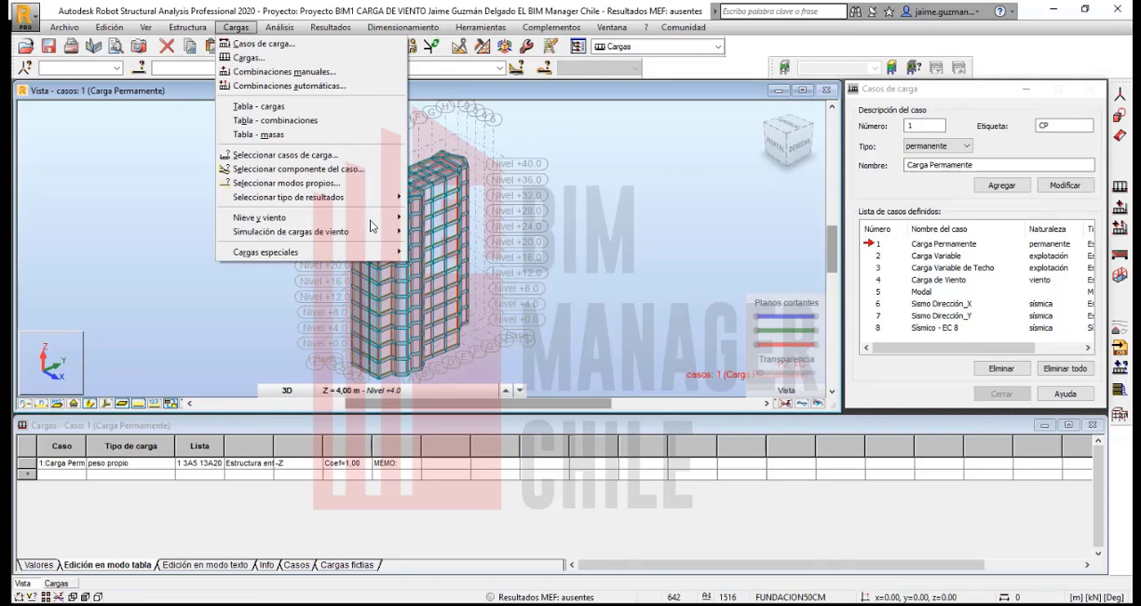
{"action": "mouse_move", "coordinate": [361, 237]}
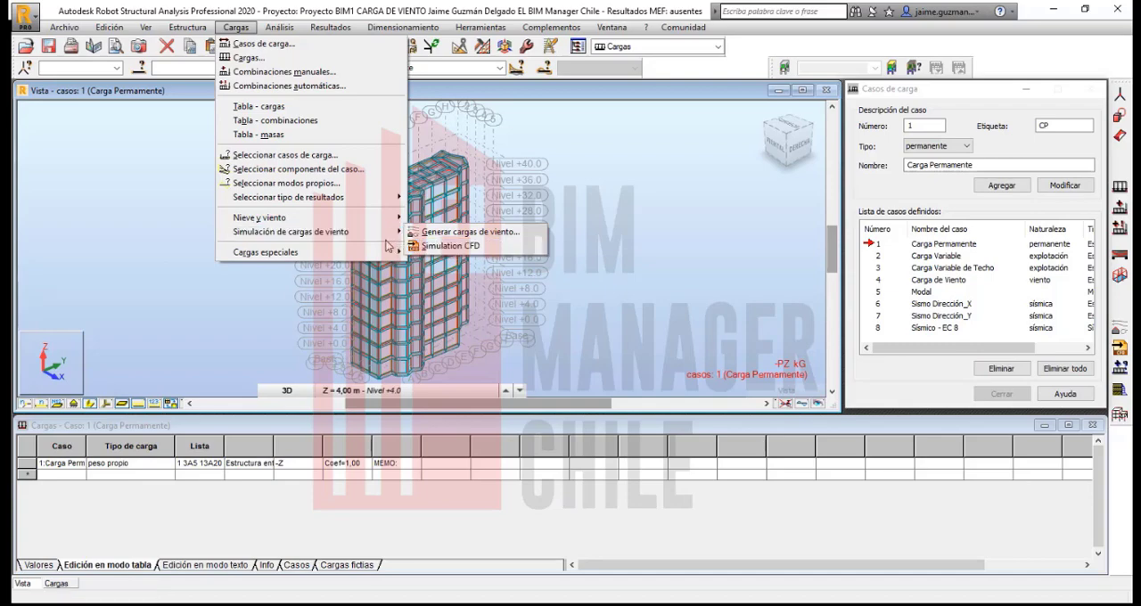
{"action": "mouse_move", "coordinate": [388, 225]}
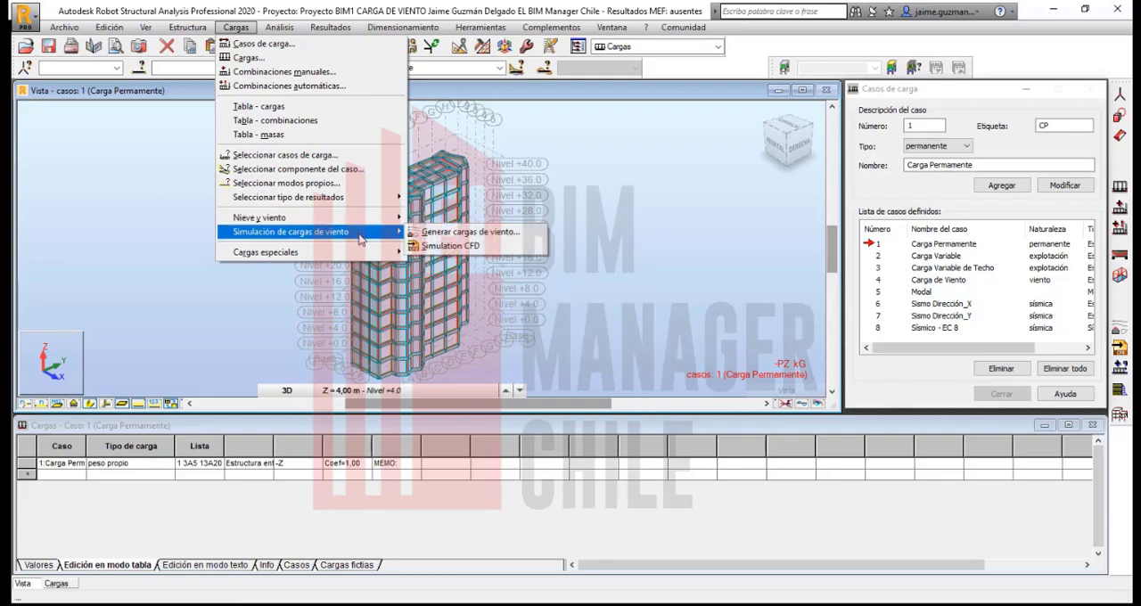
{"action": "mouse_move", "coordinate": [303, 221]}
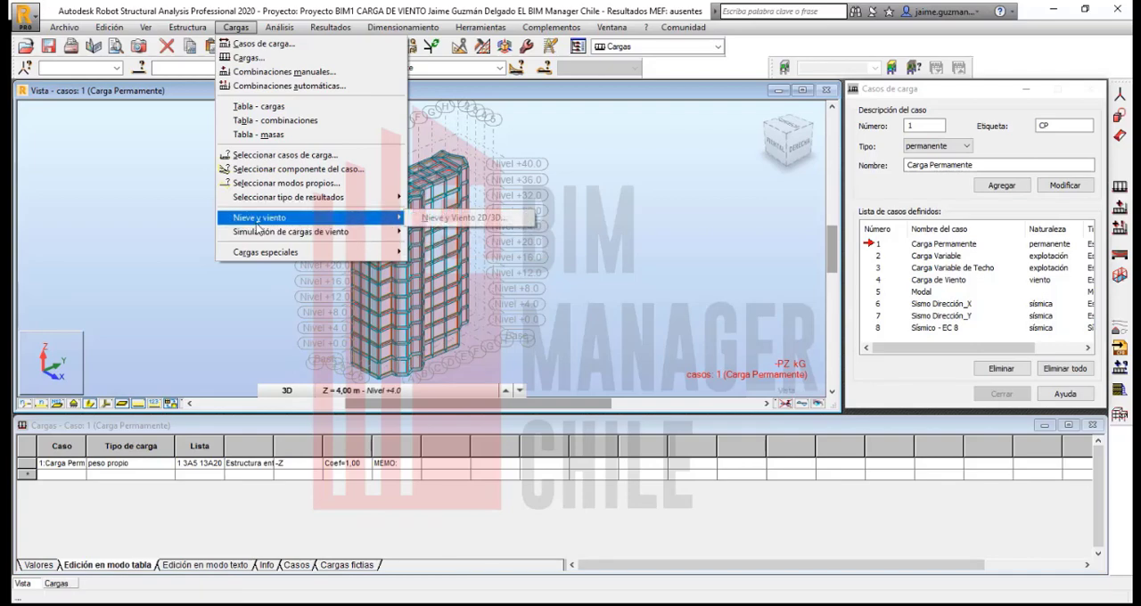
{"action": "mouse_move", "coordinate": [264, 237]}
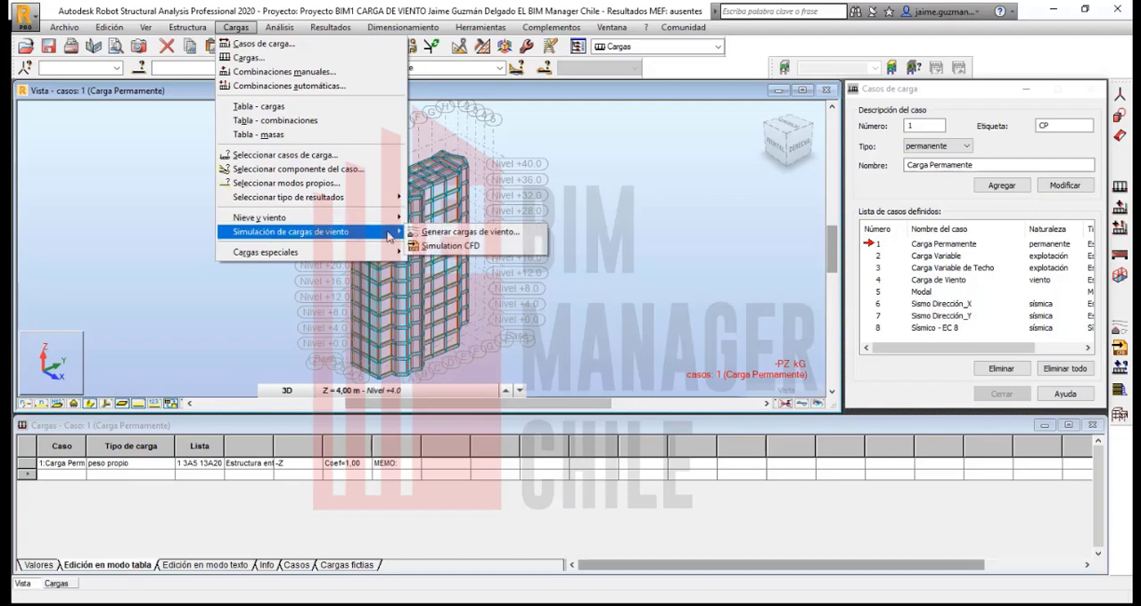
{"action": "left_click", "coordinate": [480, 235]}
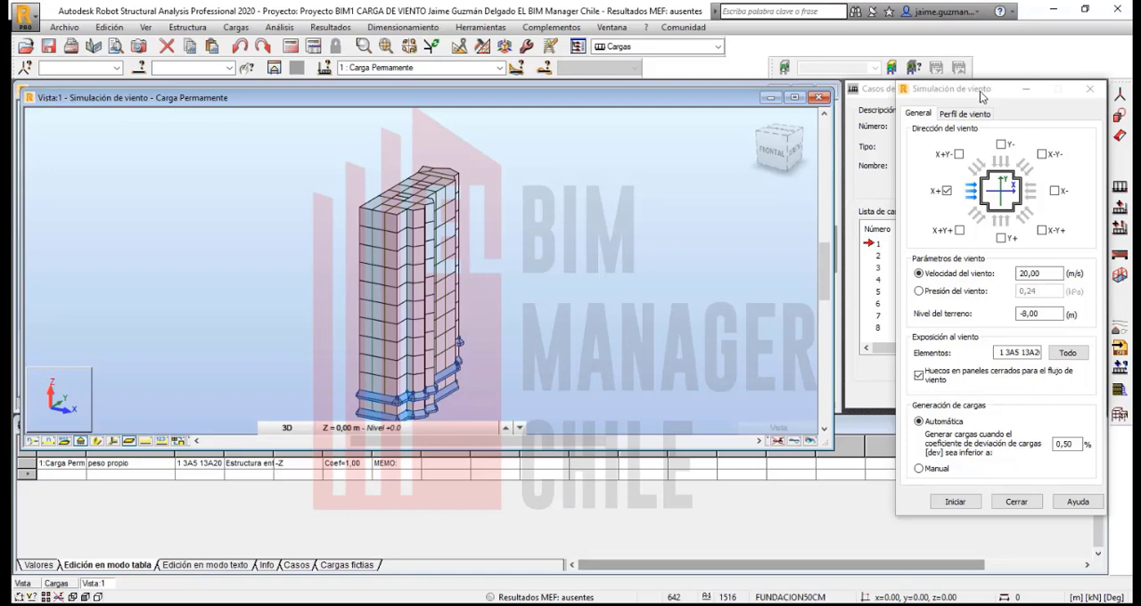
{"action": "left_click_drag", "start_coordinate": [981, 97], "coordinate": [150, 117]}
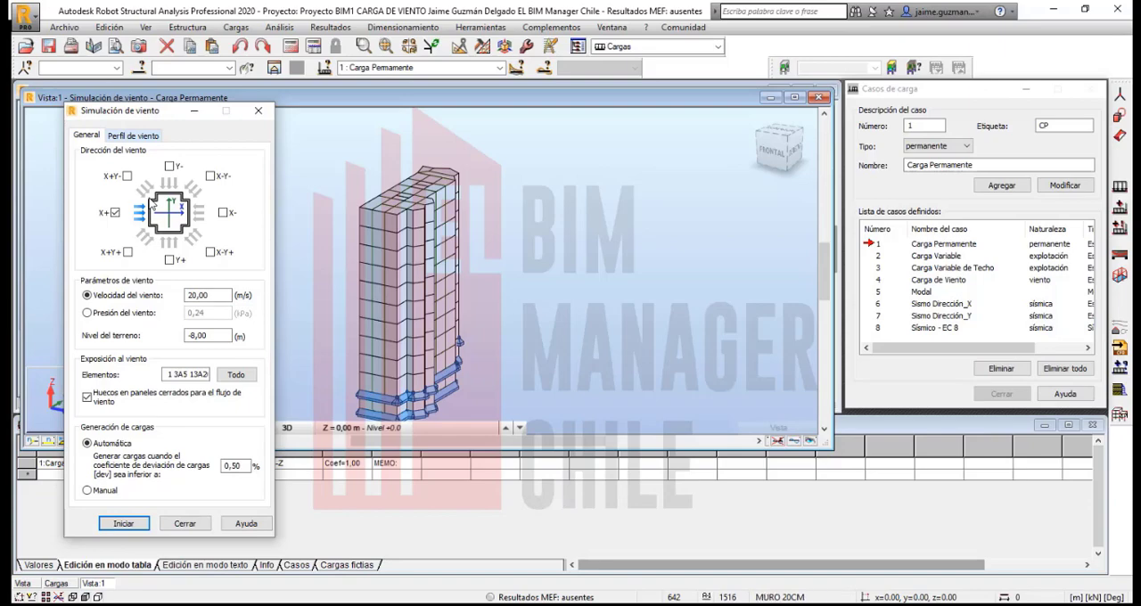
- Try the additional Y-, X-Y-, X- and X-Y+ wind directions, and restore X+ as the only active direction
{"action": "left_click", "coordinate": [211, 176]}
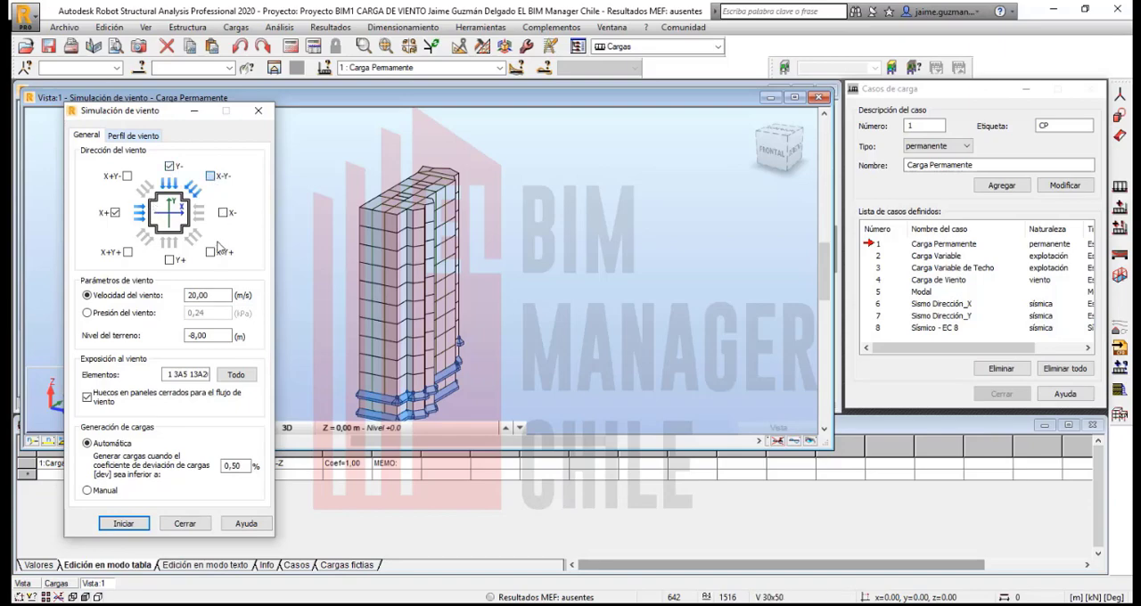
{"action": "left_click", "coordinate": [223, 212]}
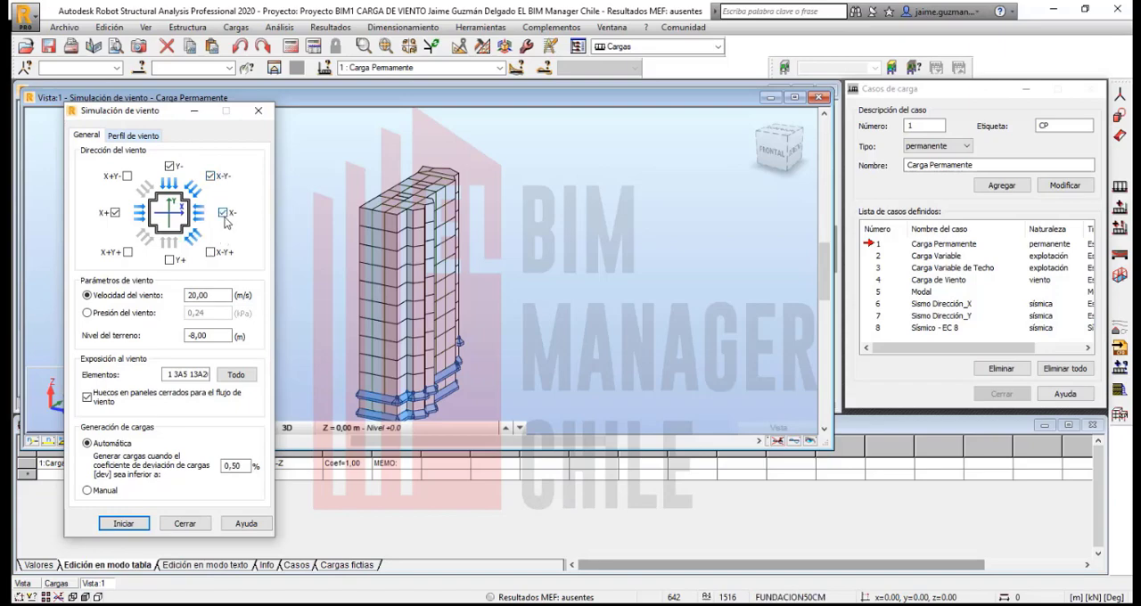
{"action": "left_click", "coordinate": [210, 252]}
{"action": "left_click", "coordinate": [223, 212]}
{"action": "left_click", "coordinate": [169, 166]}
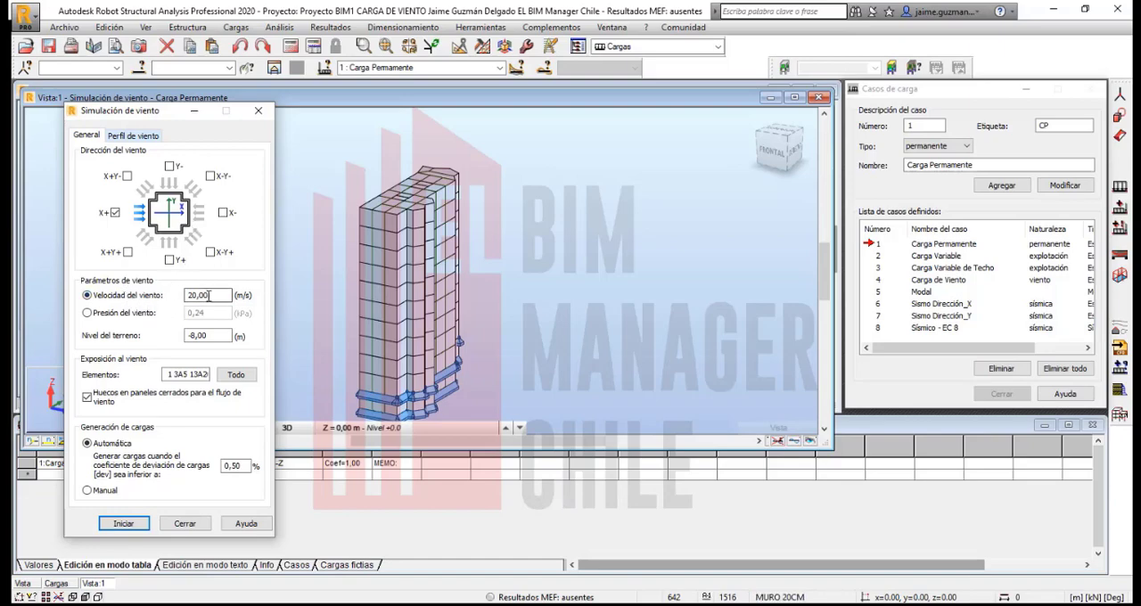
- Try defining the wind by pressure with the ground level at 0 m, and close the wind simulation settings without starting it
{"action": "double_click", "coordinate": [191, 295]}
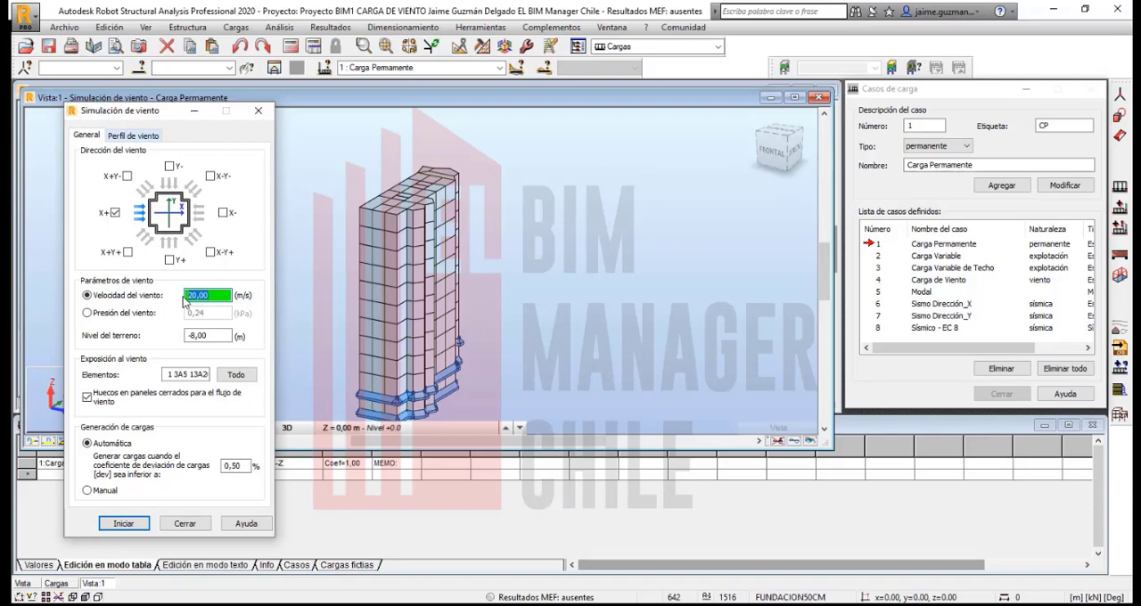
{"action": "left_click", "coordinate": [87, 313]}
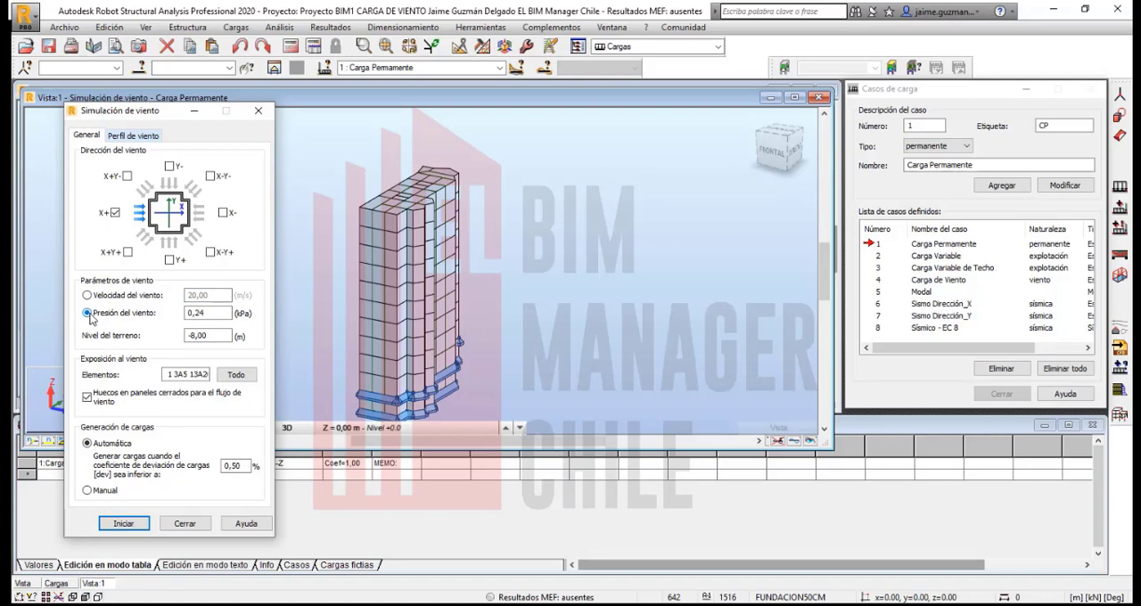
{"action": "left_click_drag", "start_coordinate": [219, 336], "coordinate": [175, 341]}
{"action": "type", "text": "0"}
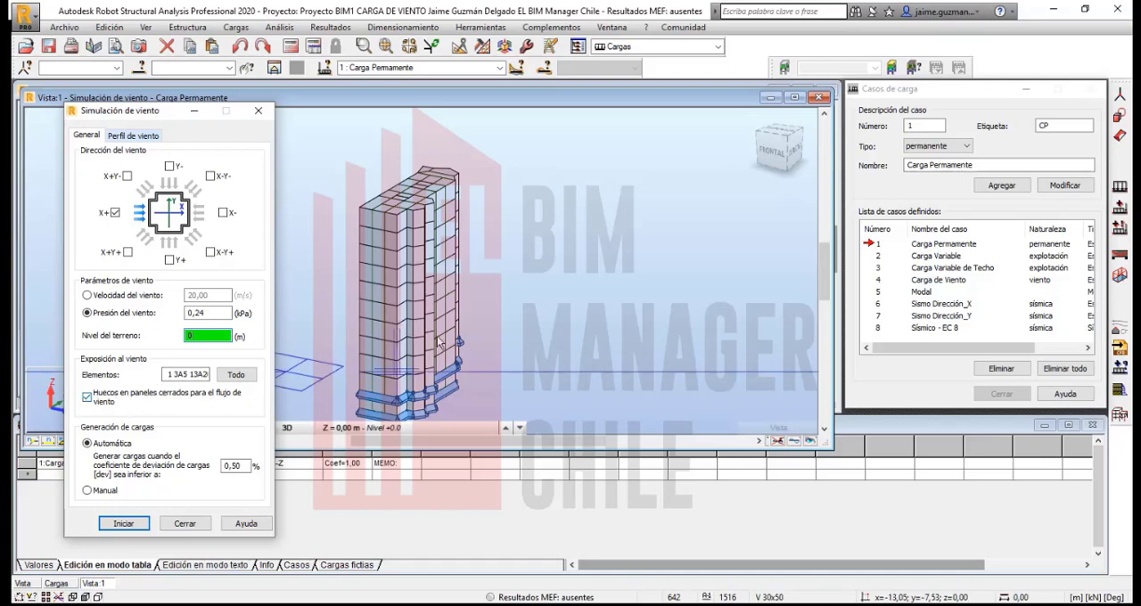
{"action": "scroll", "coordinate": [446, 308], "scroll_direction": "up", "scroll_amount": 2}
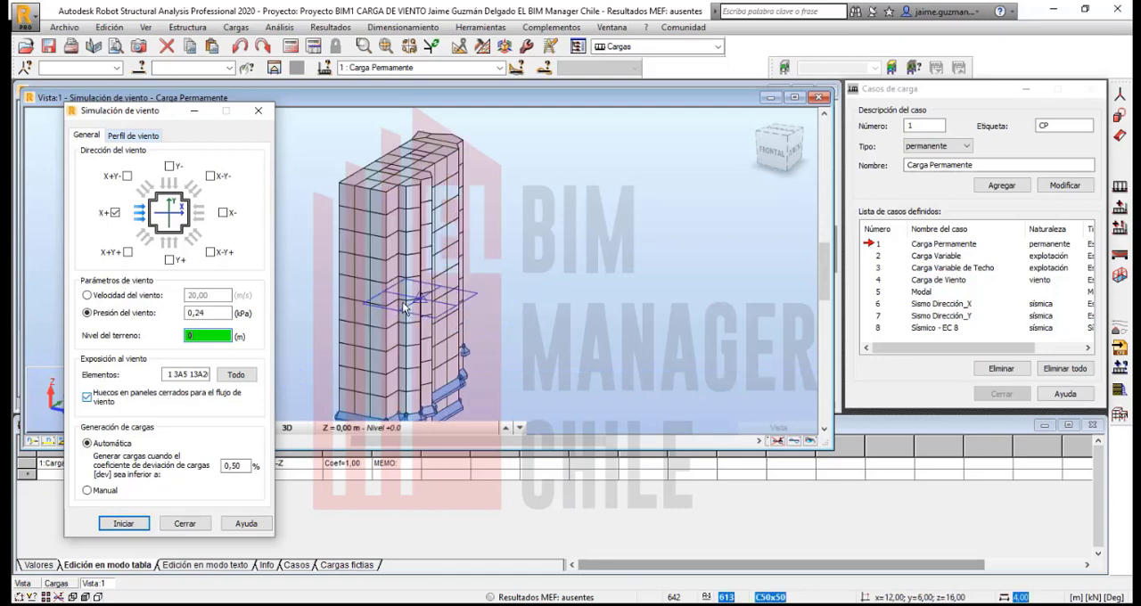
{"action": "left_click", "coordinate": [442, 297]}
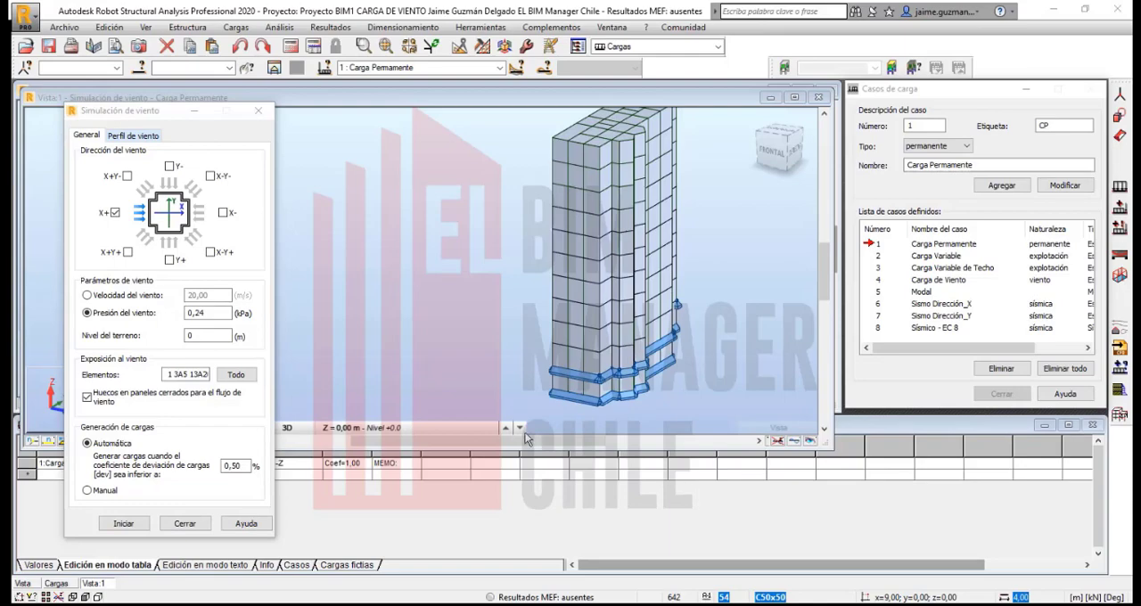
{"action": "left_click", "coordinate": [184, 523]}
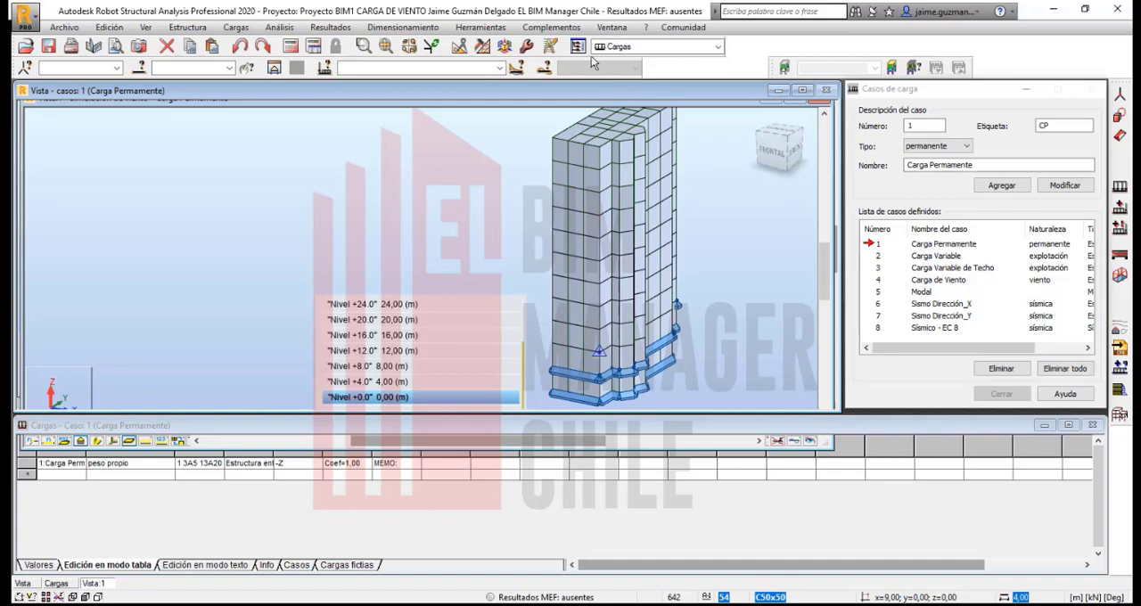
- Switch to the Geometría layout and open the Cerramientos definition, placing its dialog clear of the building
{"action": "left_click", "coordinate": [719, 48]}
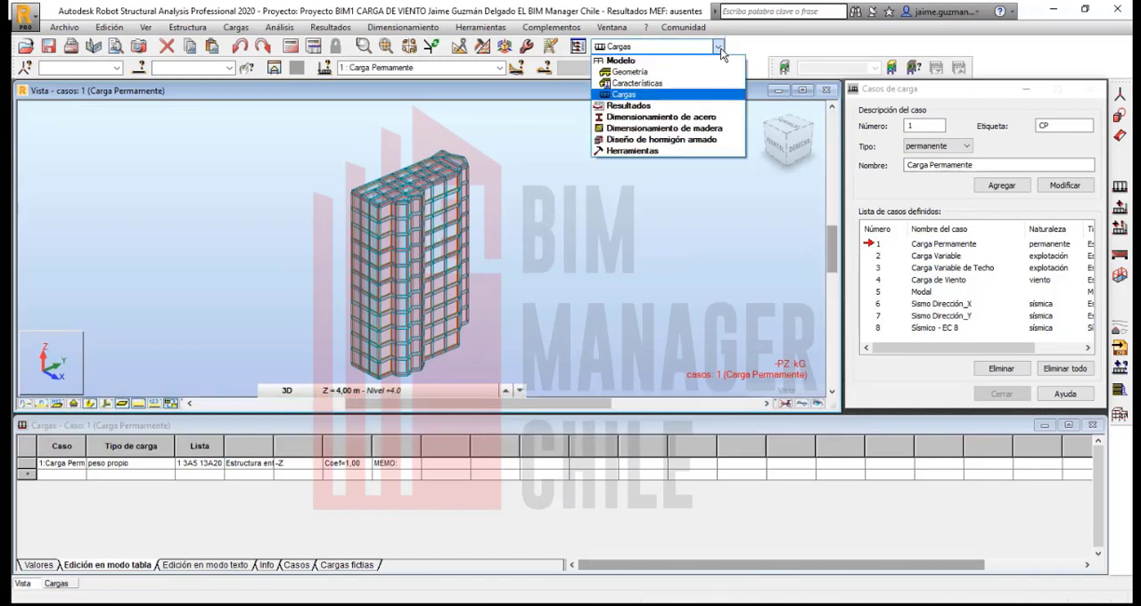
{"action": "left_click", "coordinate": [658, 74]}
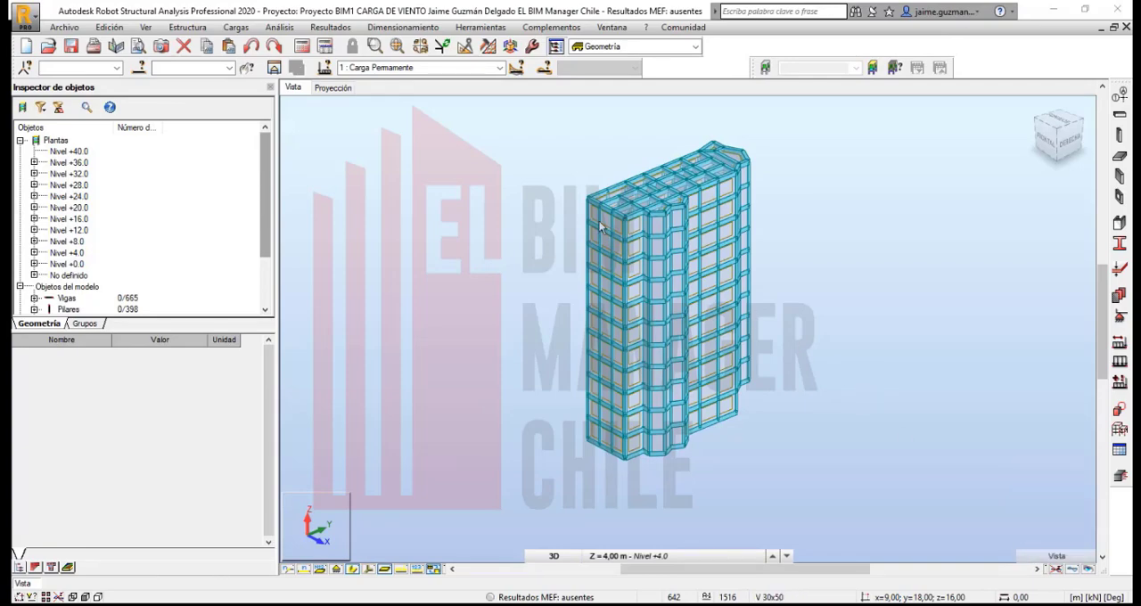
{"action": "left_click", "coordinate": [193, 29]}
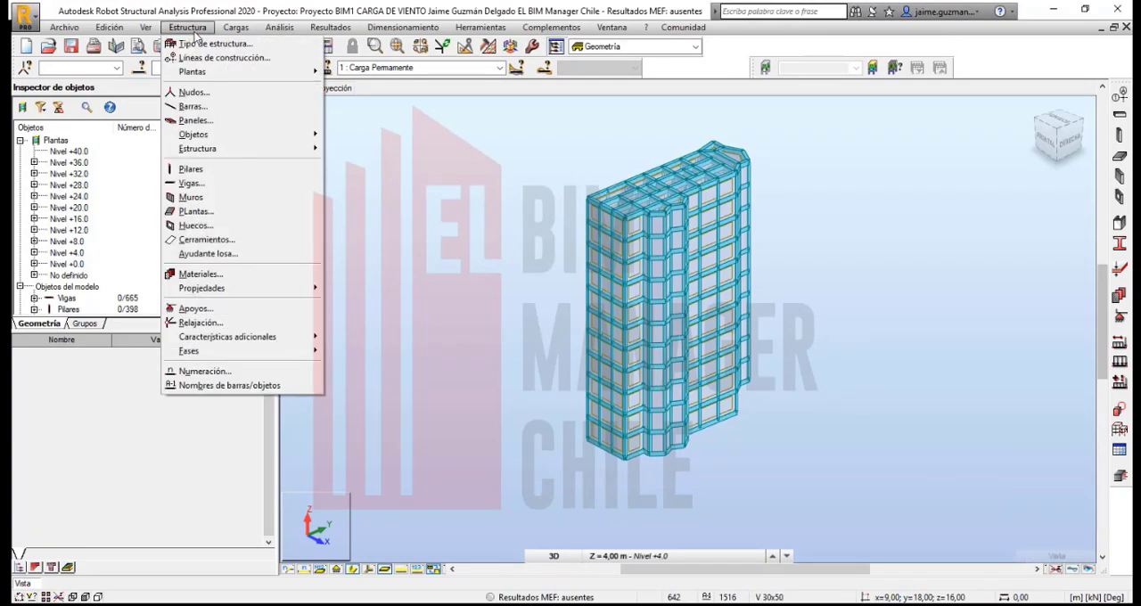
{"action": "left_click", "coordinate": [224, 243]}
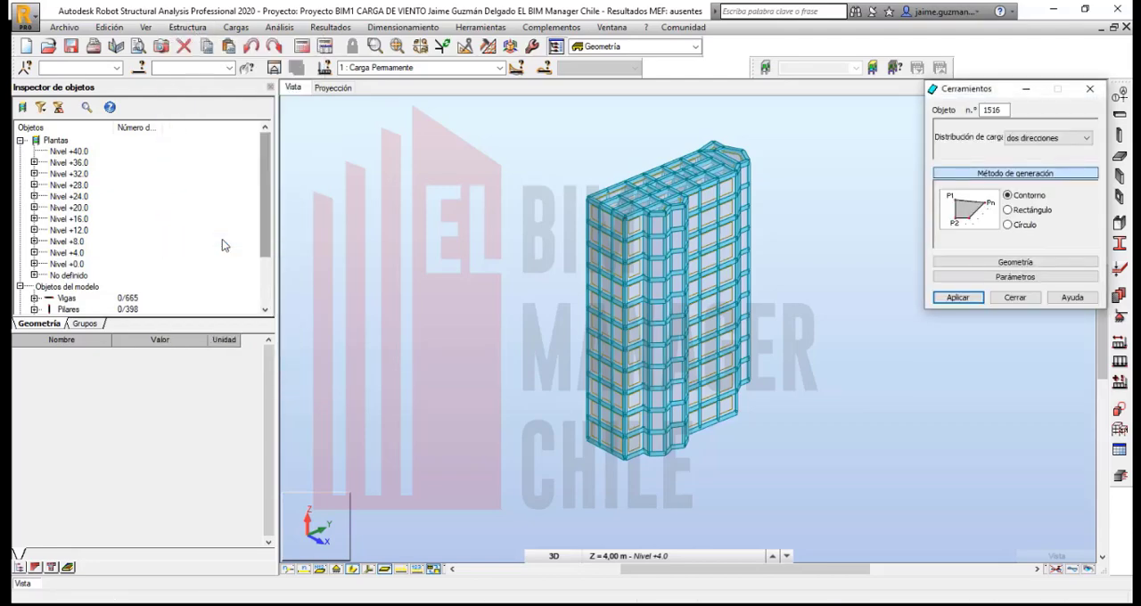
{"action": "left_click_drag", "start_coordinate": [976, 92], "coordinate": [348, 139]}
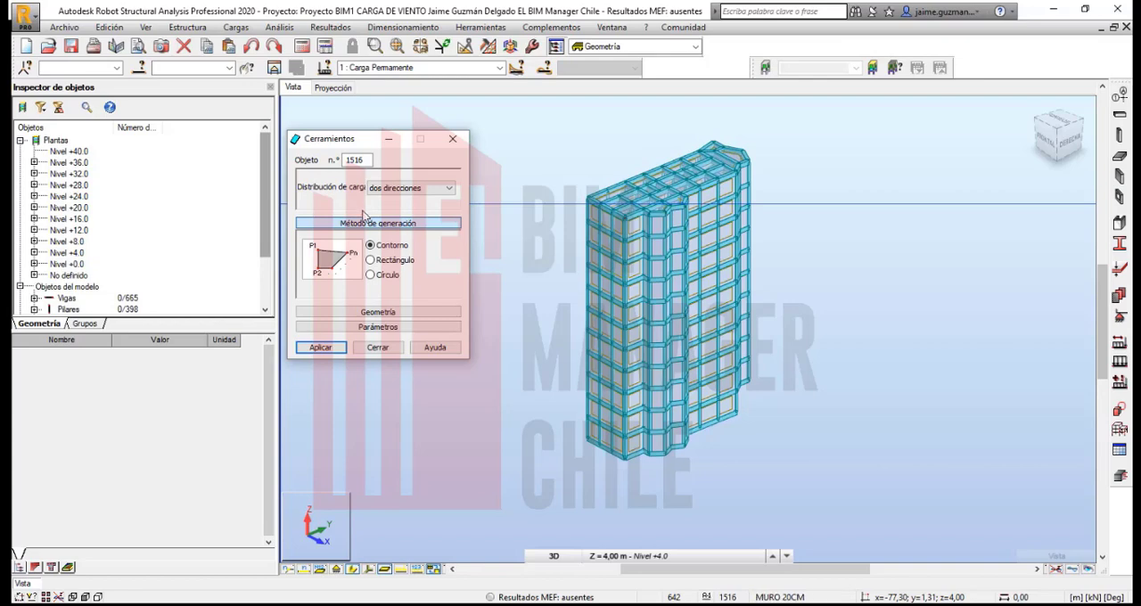
- Create a rectangular cladding on the narrow 1.5 m wide face at y = 12, from z = -8 up to the roof at z = 36
{"action": "left_click", "coordinate": [370, 260]}
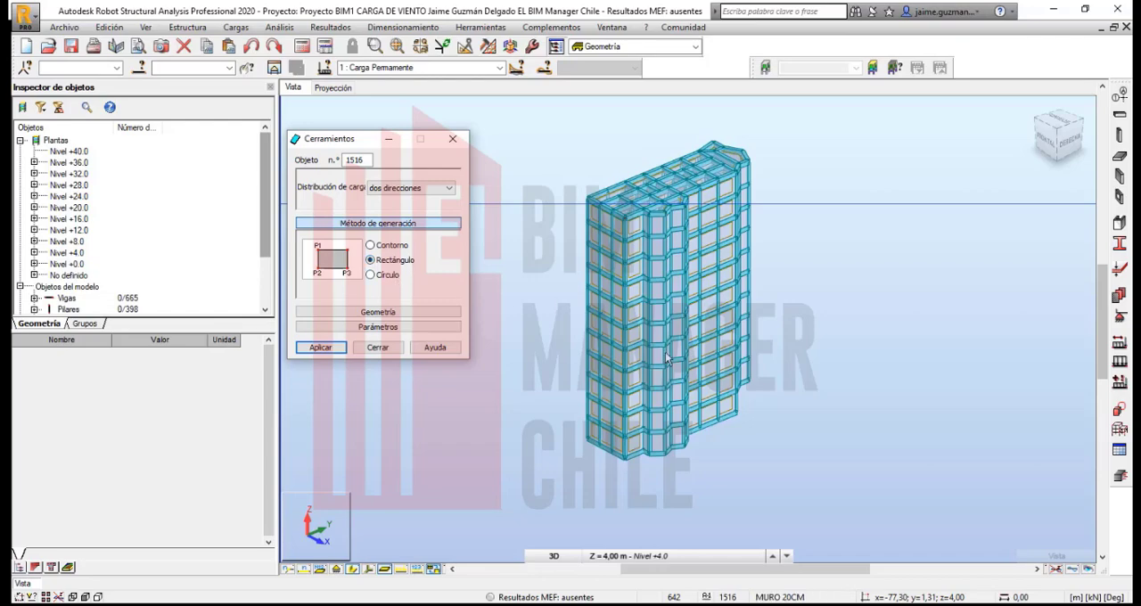
{"action": "scroll", "coordinate": [739, 436], "scroll_direction": "up", "scroll_amount": 5}
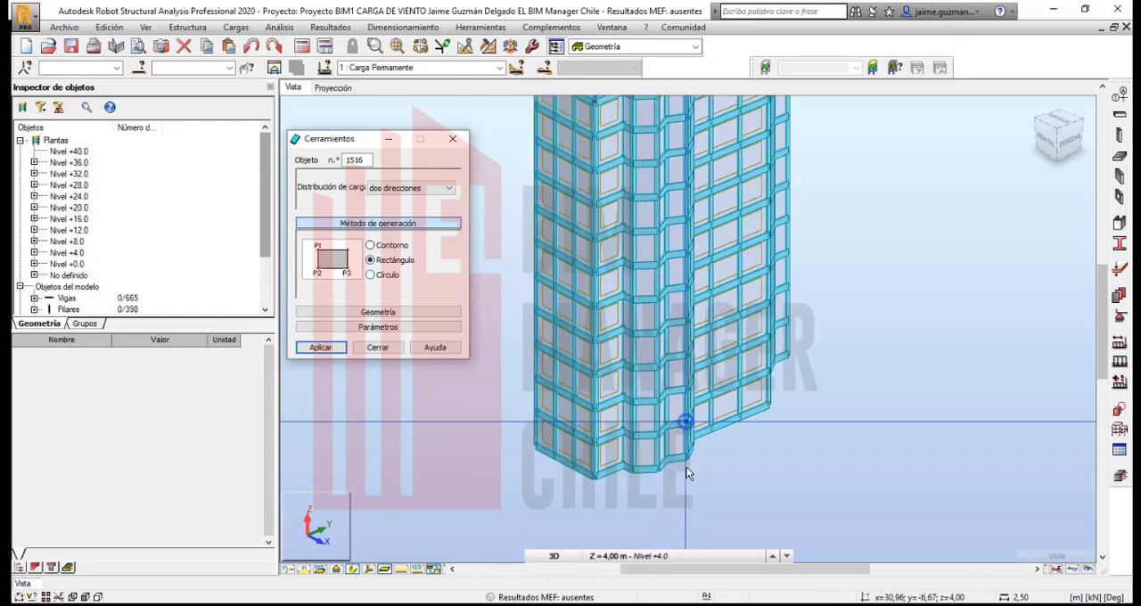
{"action": "scroll", "coordinate": [739, 429], "scroll_direction": "up", "scroll_amount": 1}
{"action": "scroll", "coordinate": [719, 427], "scroll_direction": "down", "scroll_amount": 1}
{"action": "middle_click_drag", "start_coordinate": [701, 428], "coordinate": [623, 452], "text": "shift"}
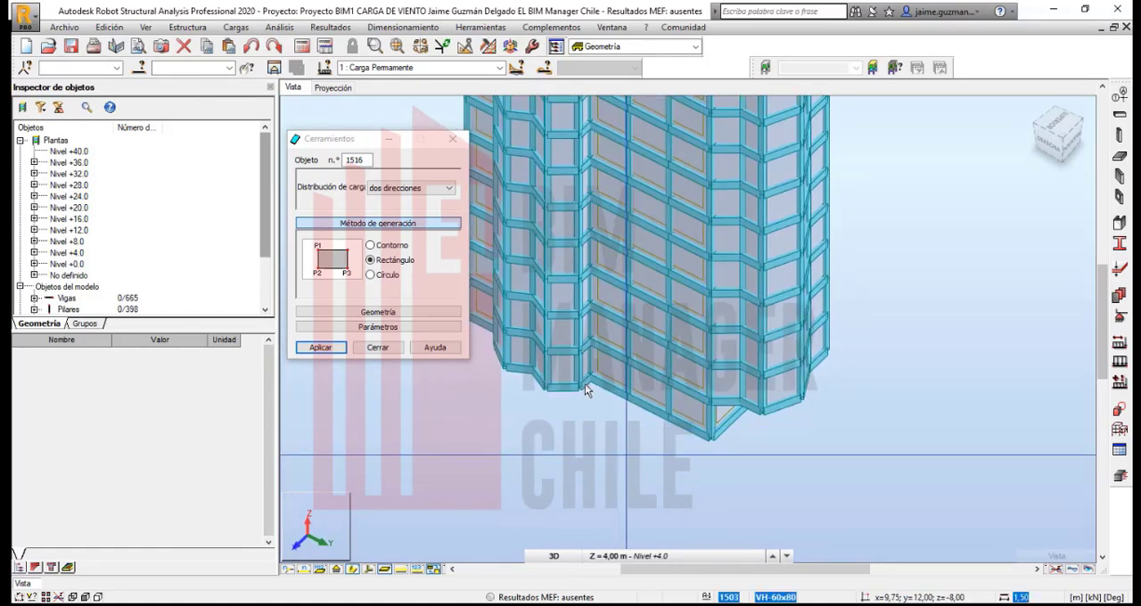
{"action": "scroll", "coordinate": [585, 383], "scroll_direction": "up", "scroll_amount": 2}
{"action": "scroll", "coordinate": [585, 383], "scroll_direction": "up", "scroll_amount": 3}
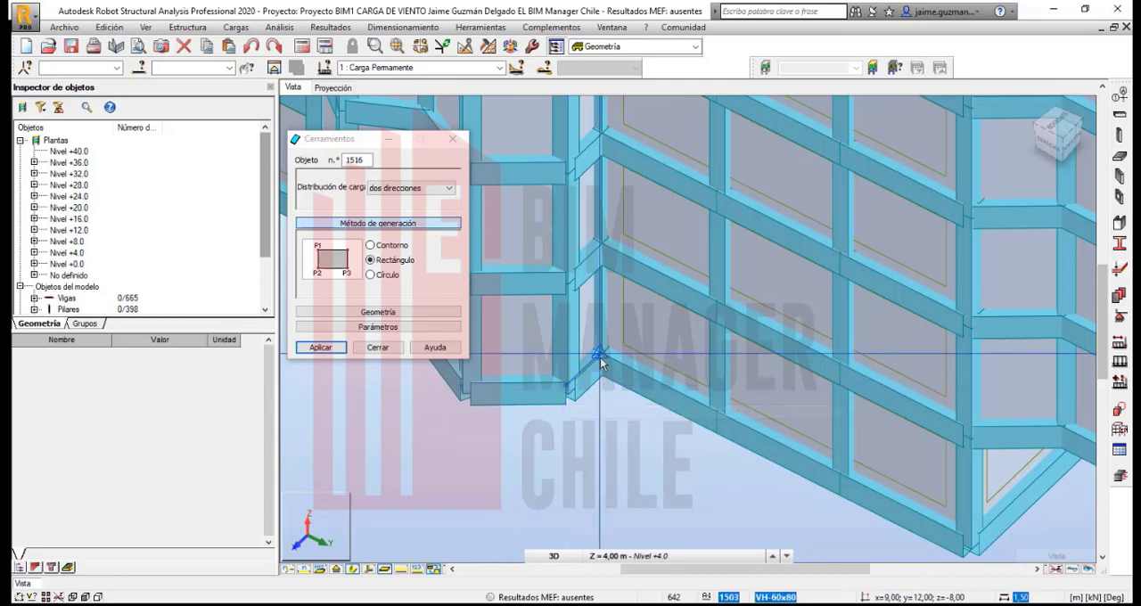
{"action": "scroll", "coordinate": [607, 168], "scroll_direction": "down", "scroll_amount": 2}
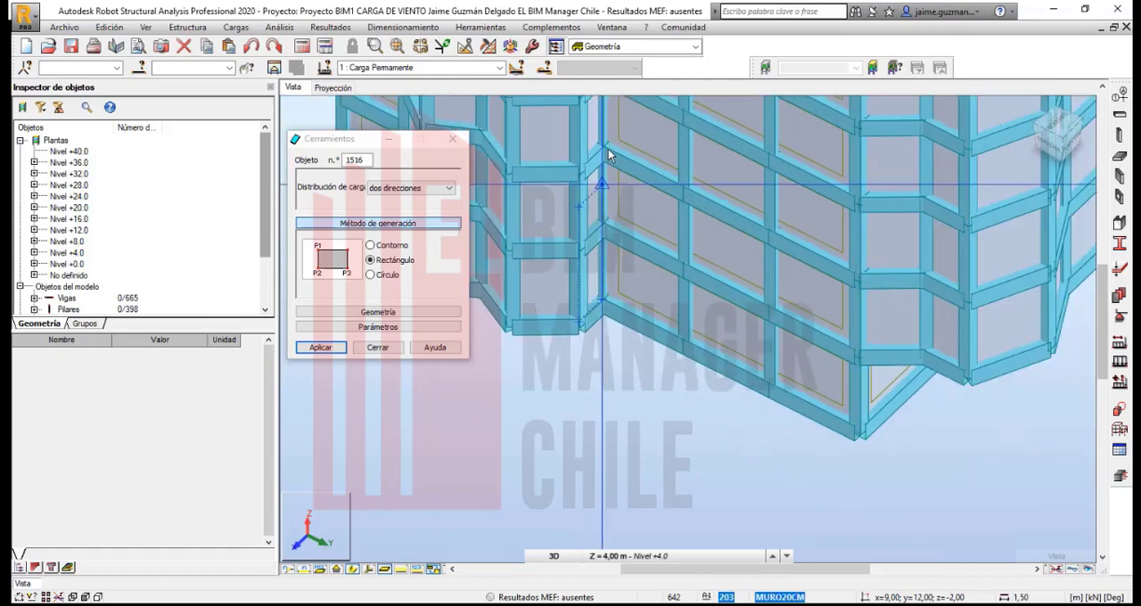
{"action": "middle_click_drag", "start_coordinate": [610, 189], "coordinate": [613, 510]}
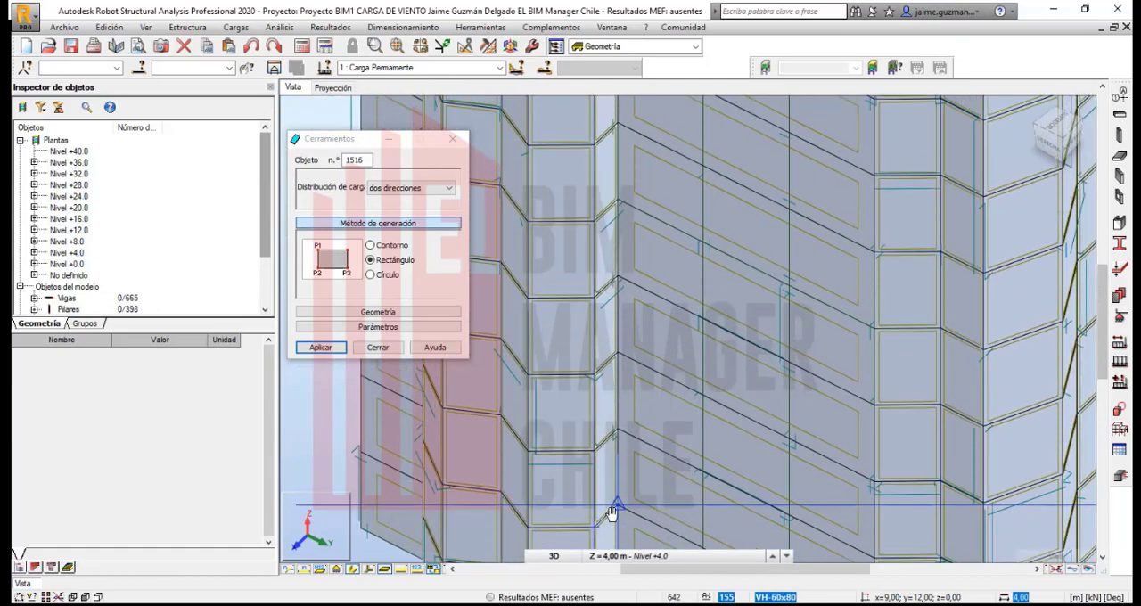
{"action": "scroll", "coordinate": [634, 204], "scroll_direction": "down", "scroll_amount": 2}
{"action": "scroll", "coordinate": [627, 177], "scroll_direction": "down", "scroll_amount": 1}
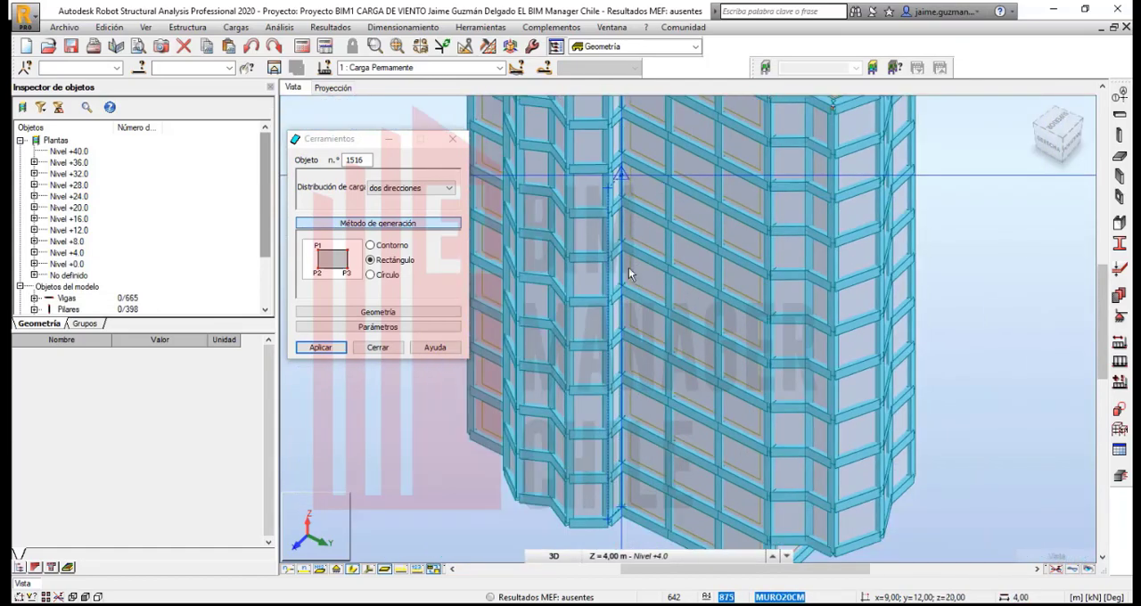
{"action": "middle_click_drag", "start_coordinate": [628, 268], "coordinate": [621, 388]}
{"action": "scroll", "coordinate": [618, 239], "scroll_direction": "up", "scroll_amount": 2}
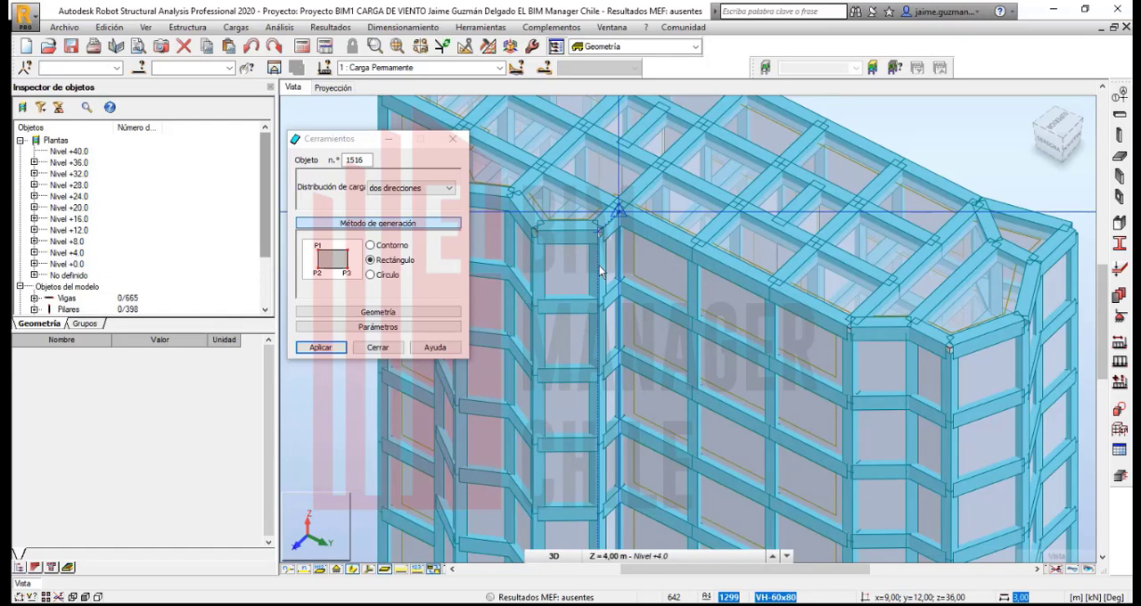
{"action": "scroll", "coordinate": [605, 339], "scroll_direction": "up", "scroll_amount": 3}
{"action": "scroll", "coordinate": [605, 339], "scroll_direction": "down", "scroll_amount": 4}
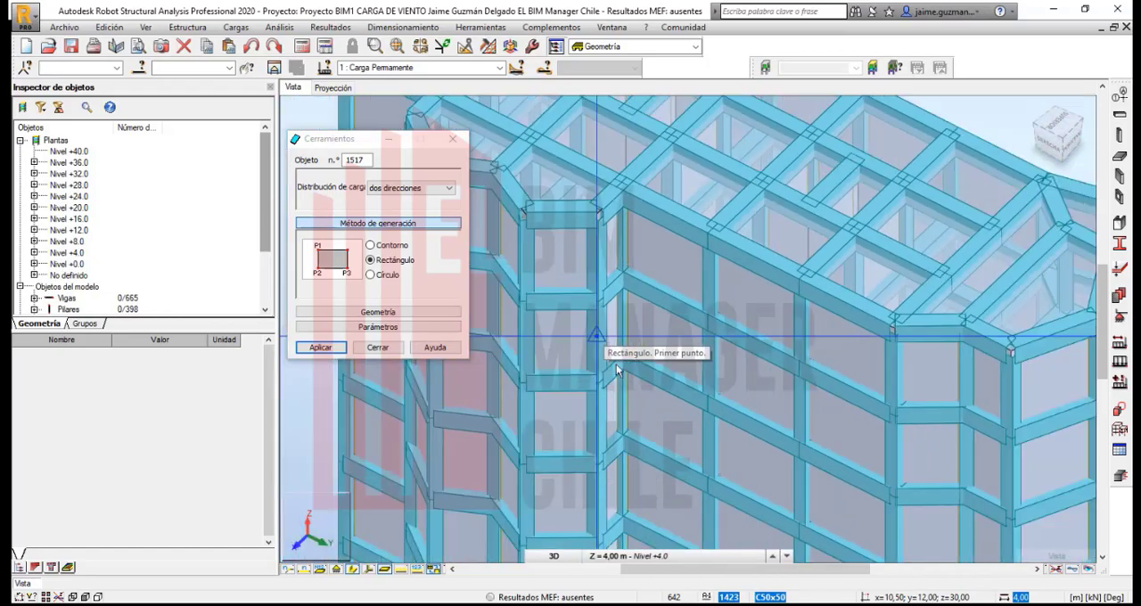
- Create a rectangular cladding on the 12 m wide face at x = 9, from y = 12 to y = 24 and z = -8 up to the roof
{"action": "scroll", "coordinate": [614, 400], "scroll_direction": "up", "scroll_amount": 3}
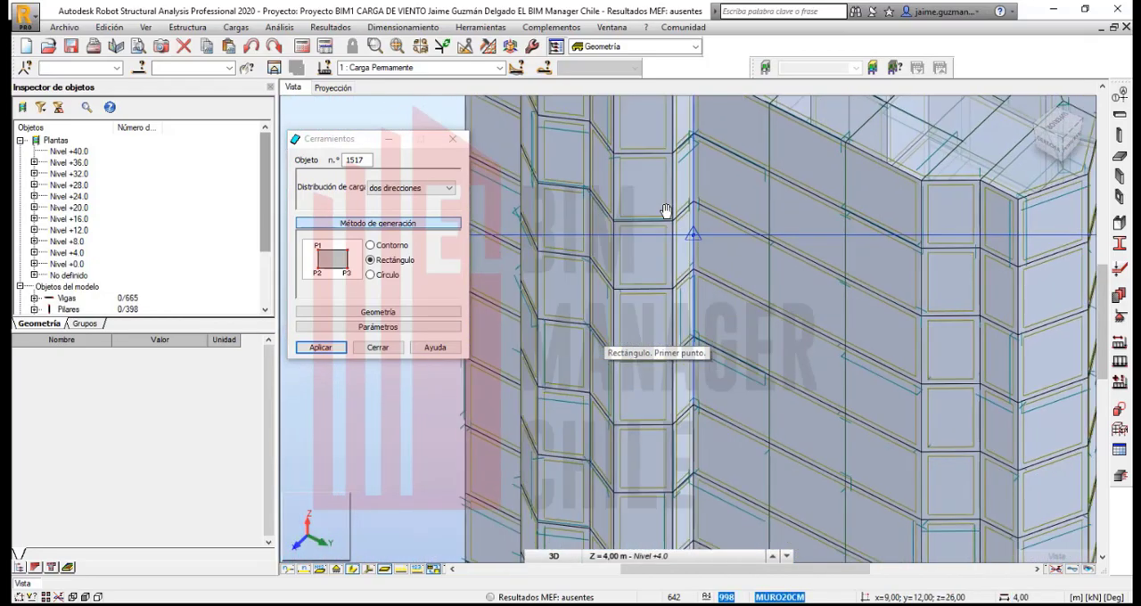
{"action": "scroll", "coordinate": [691, 460], "scroll_direction": "down", "scroll_amount": 4}
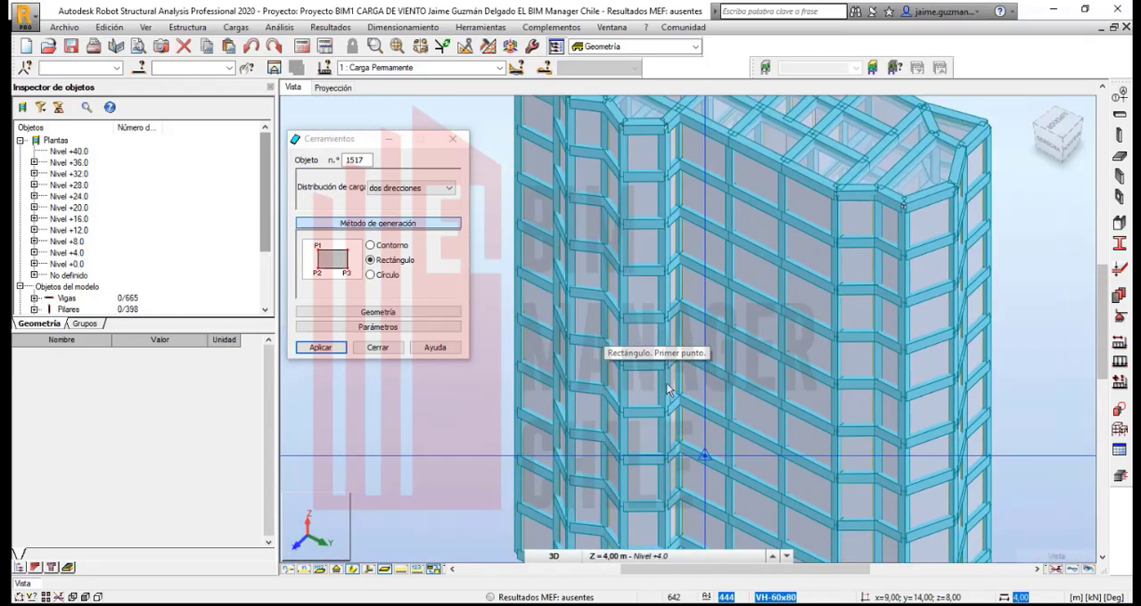
{"action": "scroll", "coordinate": [635, 212], "scroll_direction": "up", "scroll_amount": 3}
{"action": "scroll", "coordinate": [646, 514], "scroll_direction": "up", "scroll_amount": 4}
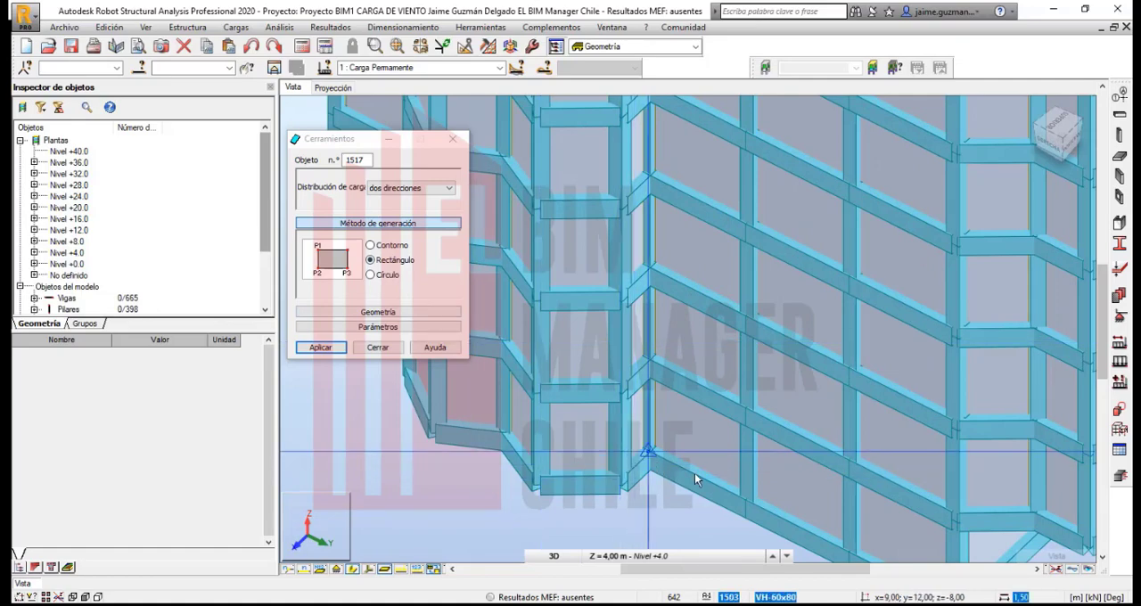
{"action": "scroll", "coordinate": [719, 483], "scroll_direction": "down", "scroll_amount": 3}
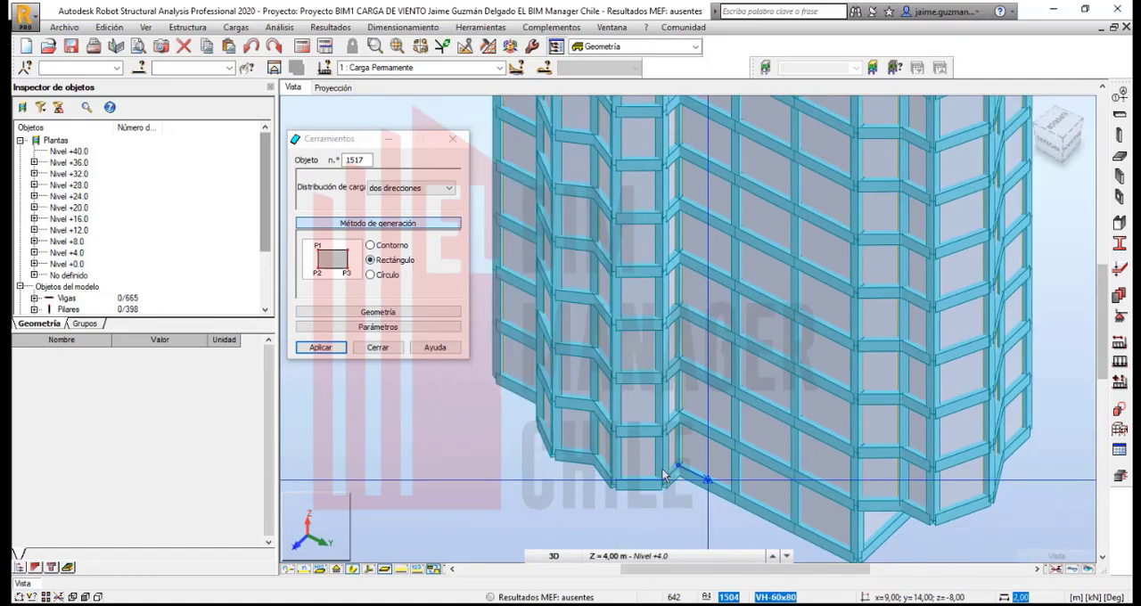
{"action": "middle_click_drag", "start_coordinate": [636, 489], "coordinate": [590, 422]}
{"action": "scroll", "coordinate": [592, 423], "scroll_direction": "down", "scroll_amount": 1}
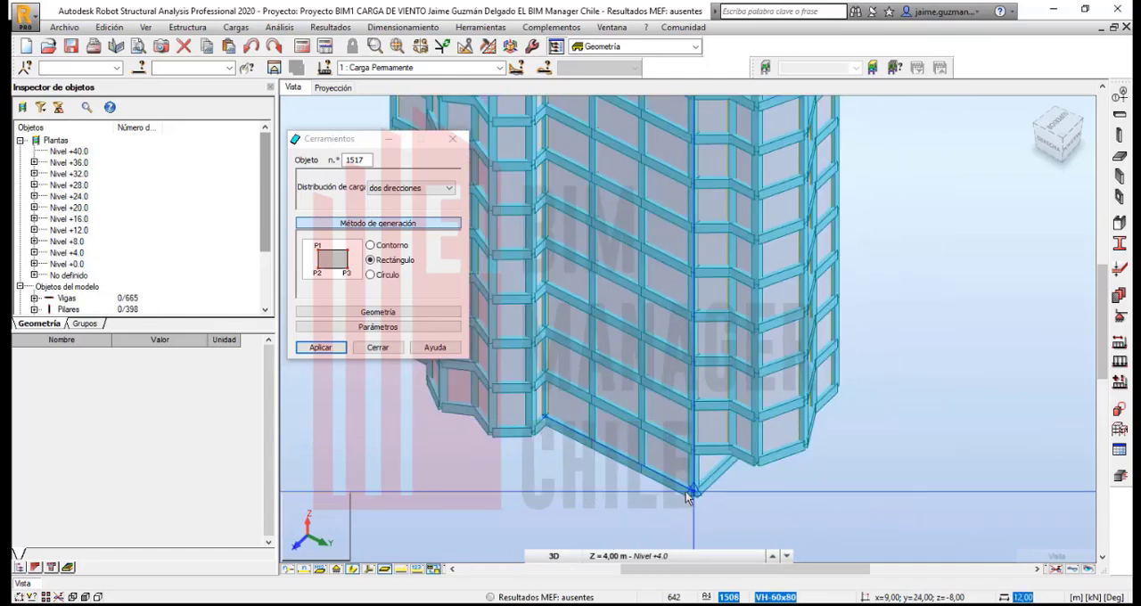
{"action": "scroll", "coordinate": [693, 328], "scroll_direction": "down", "scroll_amount": 2}
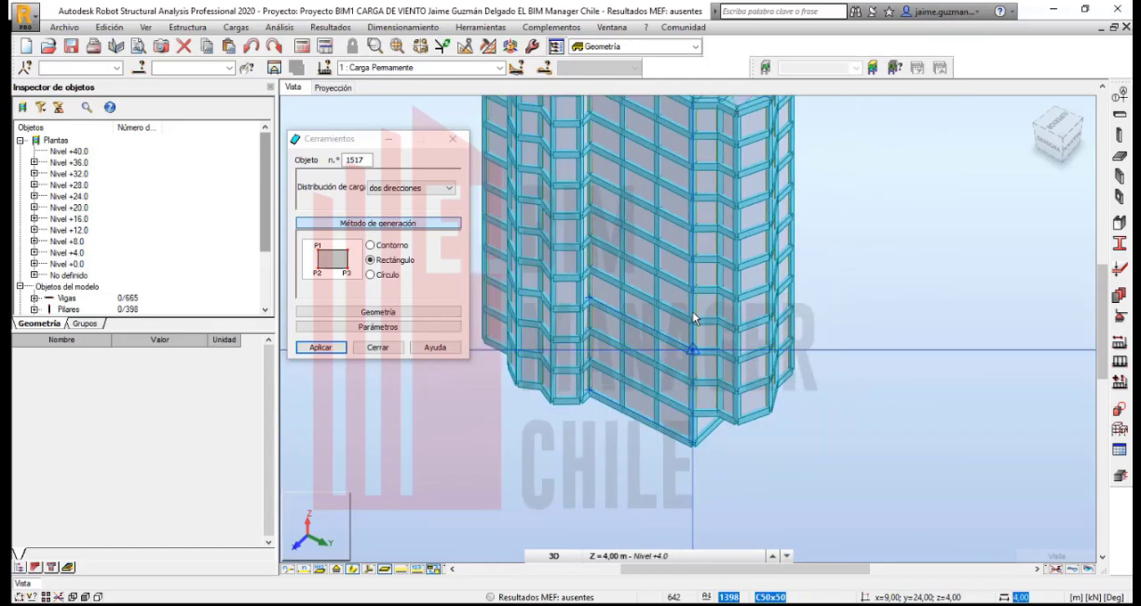
{"action": "scroll", "coordinate": [710, 396], "scroll_direction": "down", "scroll_amount": 3}
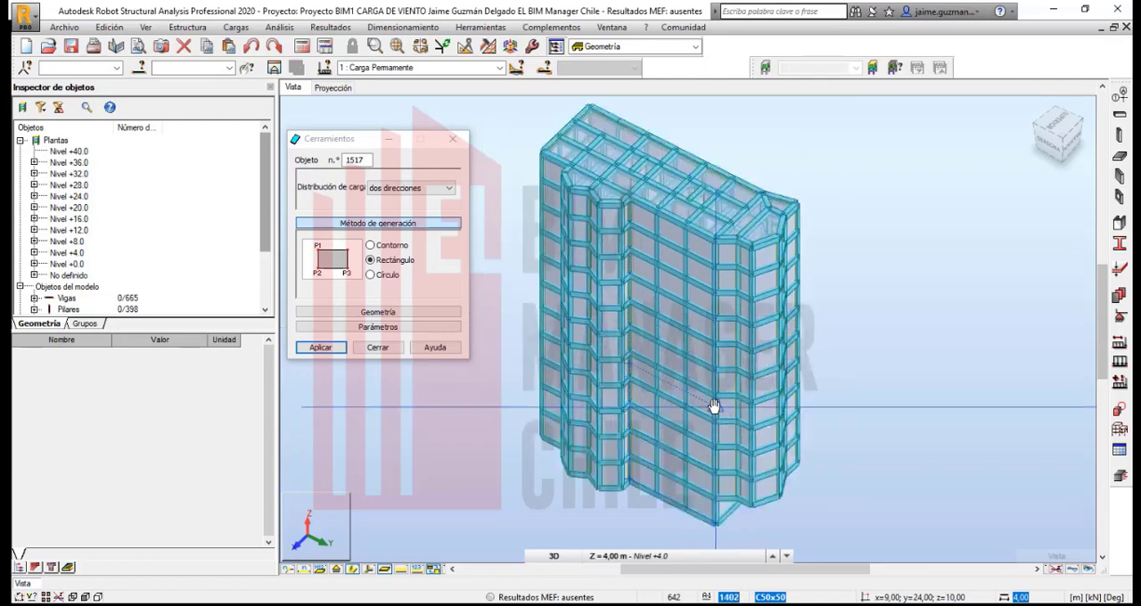
{"action": "left_click", "coordinate": [713, 244]}
- Hide the section shapes of the model, inspect the covered façades and close the Cerramientos definition
{"action": "scroll", "coordinate": [694, 276], "scroll_direction": "up", "scroll_amount": 3}
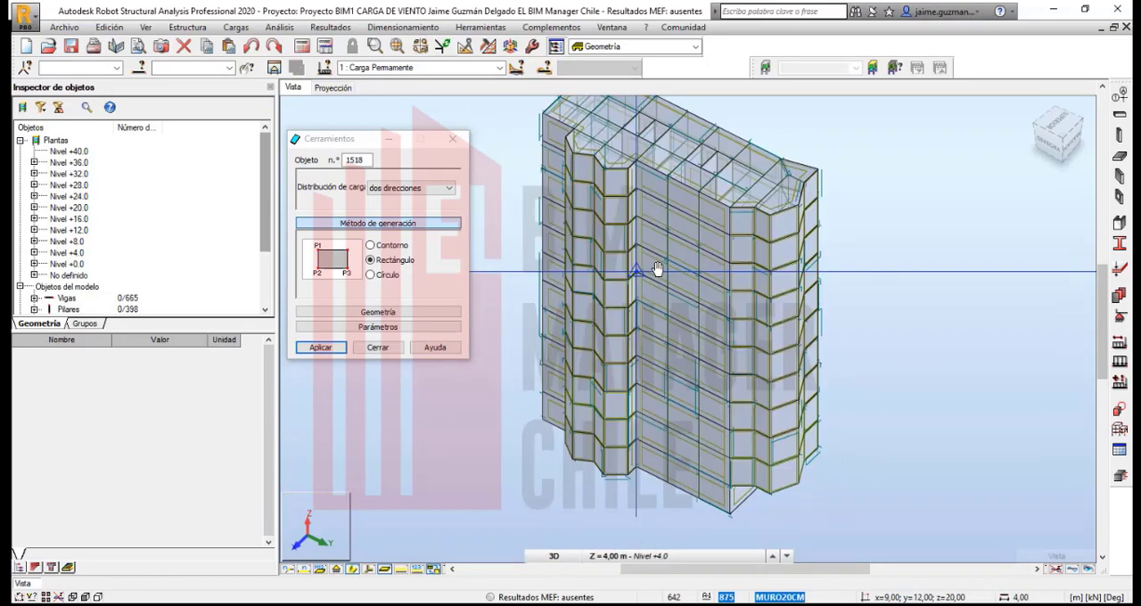
{"action": "scroll", "coordinate": [657, 262], "scroll_direction": "down", "scroll_amount": 2}
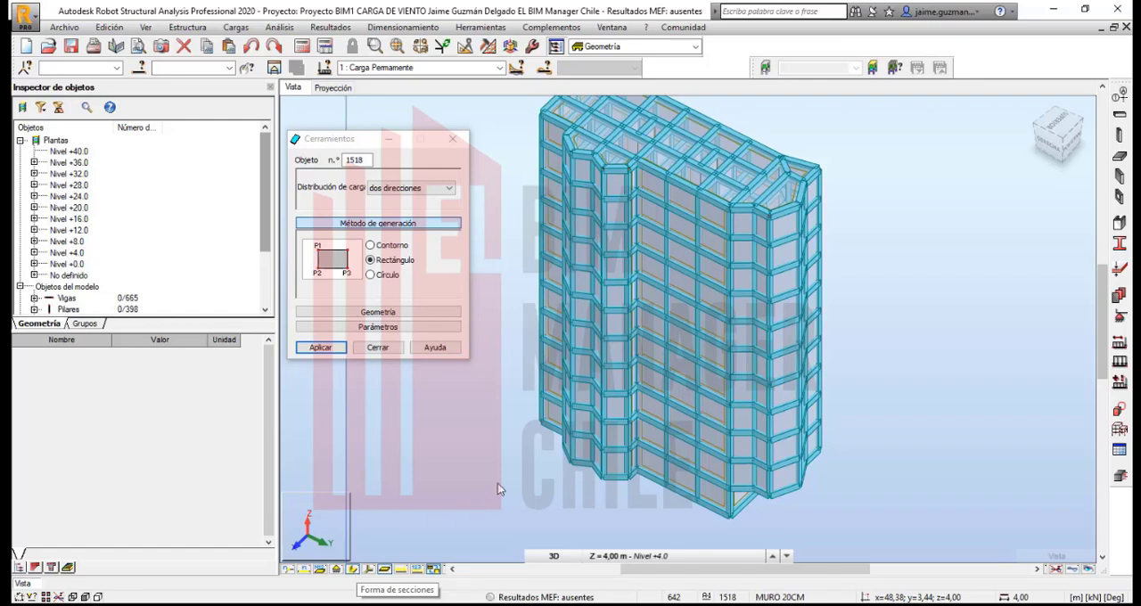
{"action": "scroll", "coordinate": [628, 183], "scroll_direction": "up", "scroll_amount": 5}
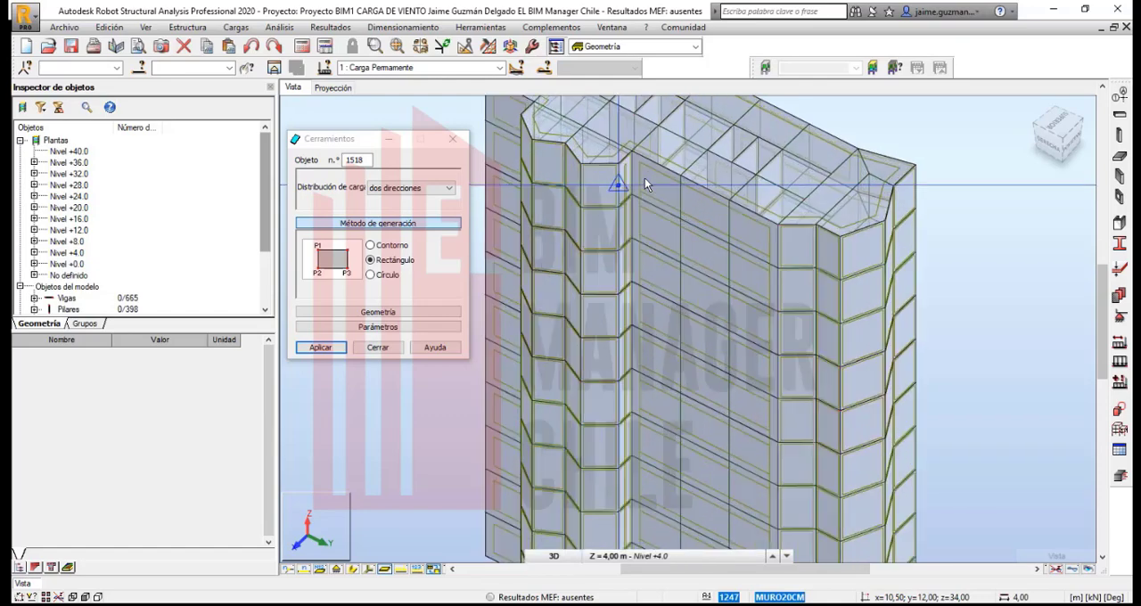
{"action": "scroll", "coordinate": [626, 184], "scroll_direction": "up", "scroll_amount": 2}
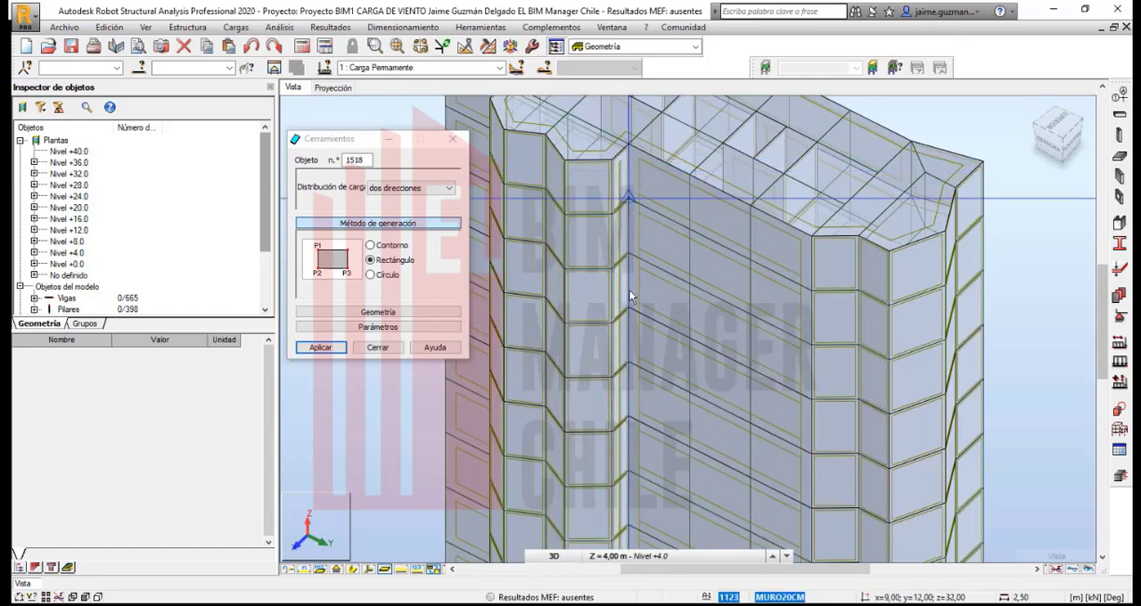
{"action": "scroll", "coordinate": [716, 392], "scroll_direction": "down", "scroll_amount": 5}
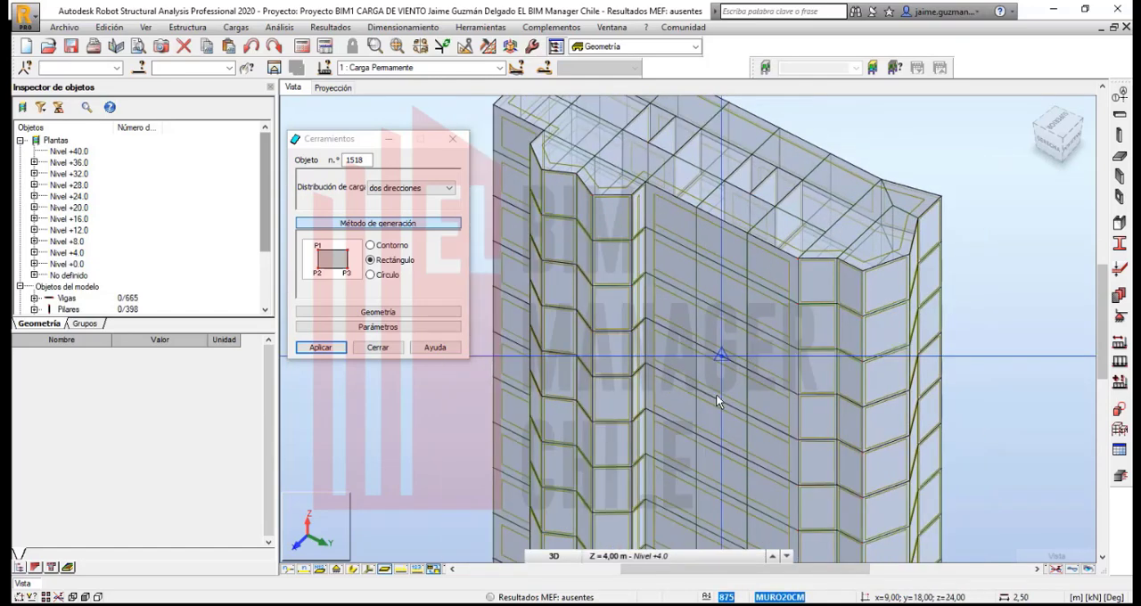
{"action": "middle_click_drag", "start_coordinate": [716, 392], "coordinate": [714, 322]}
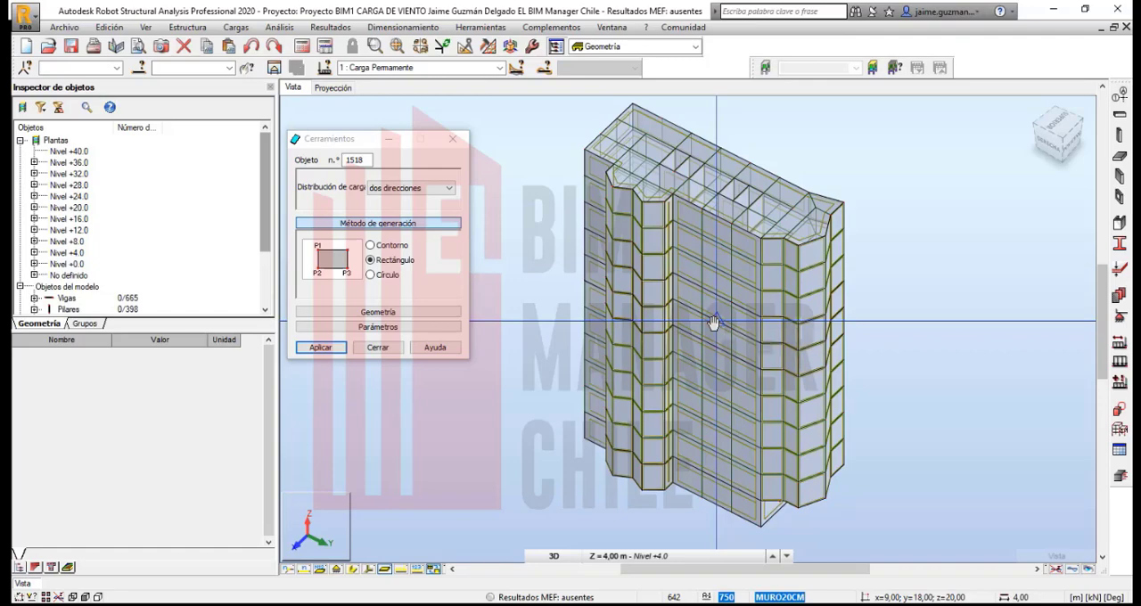
{"action": "scroll", "coordinate": [714, 322], "scroll_direction": "down", "scroll_amount": 2}
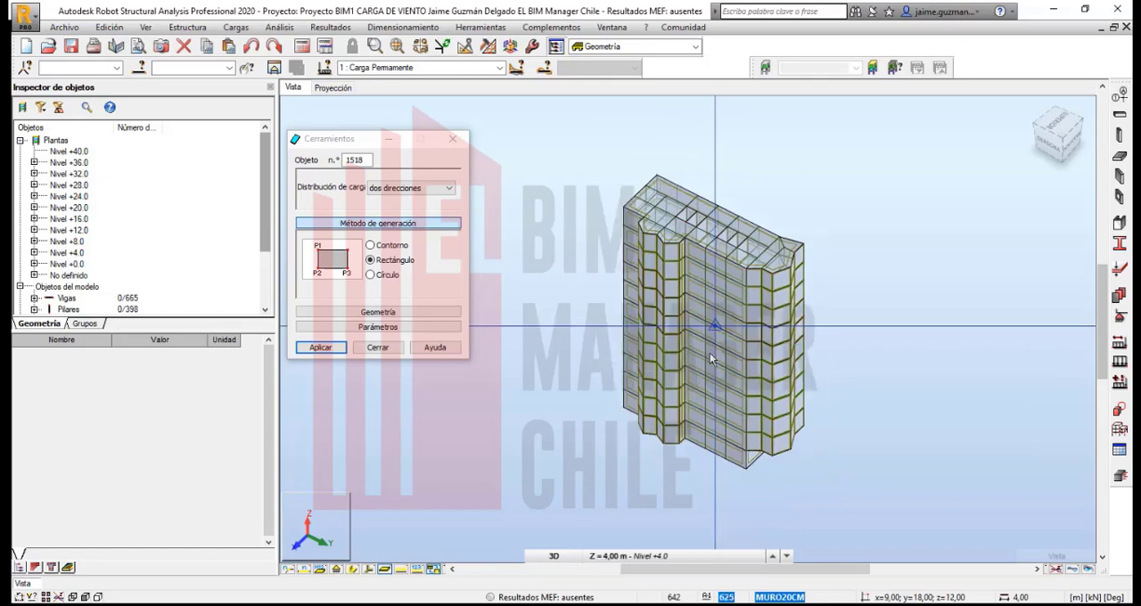
{"action": "middle_click_drag", "start_coordinate": [710, 305], "coordinate": [710, 283]}
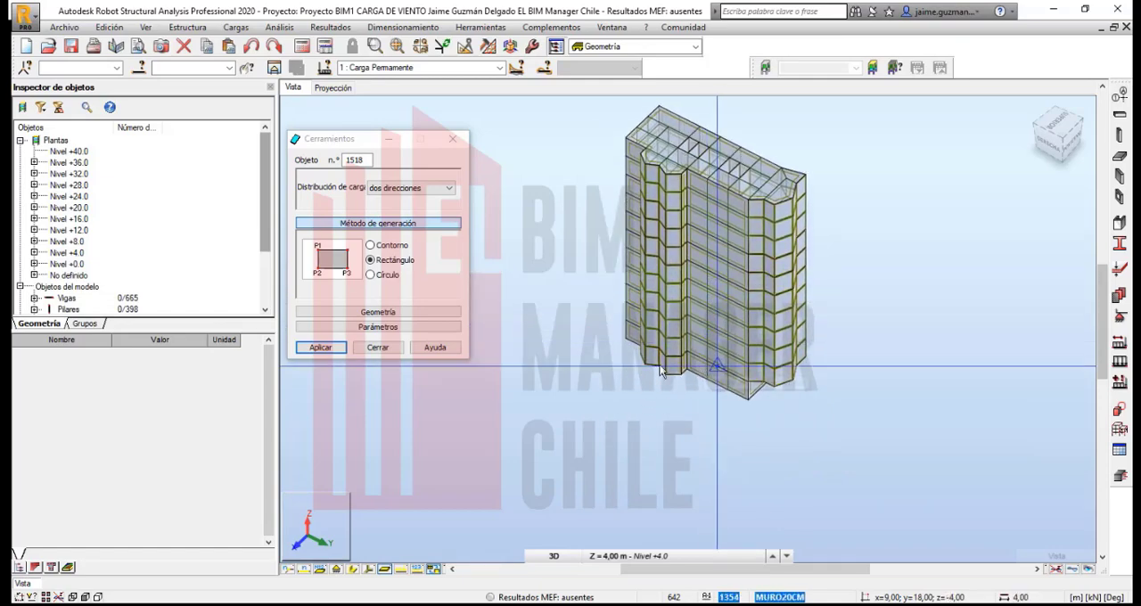
{"action": "left_click", "coordinate": [399, 347]}
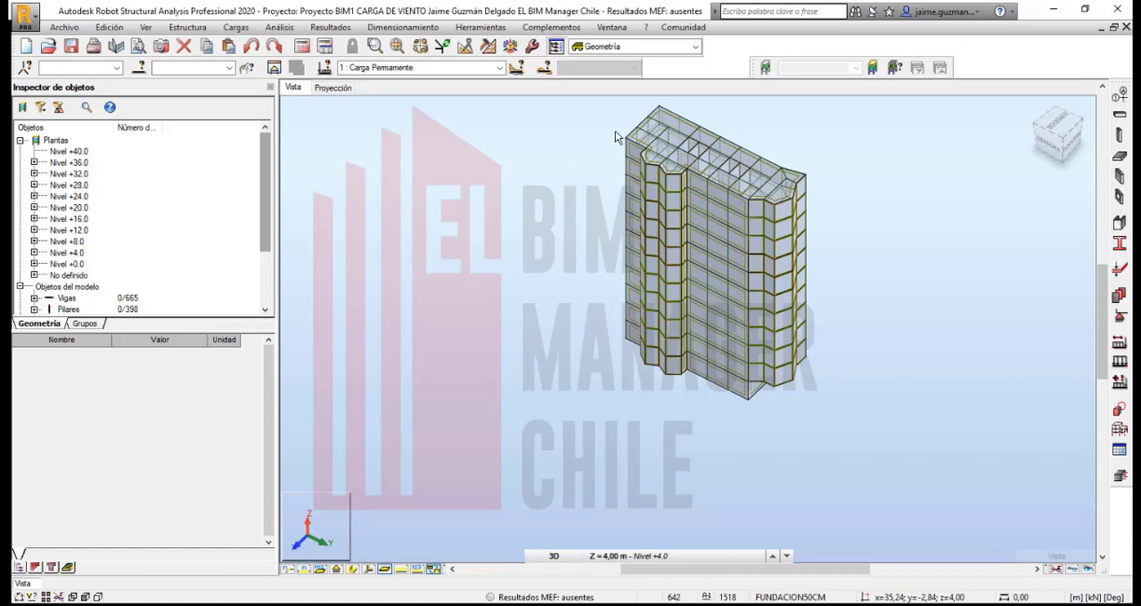
- Switch to the Cargas layout and open the wind load simulation settings, placing the dialog clear of the building
{"action": "left_click", "coordinate": [677, 48]}
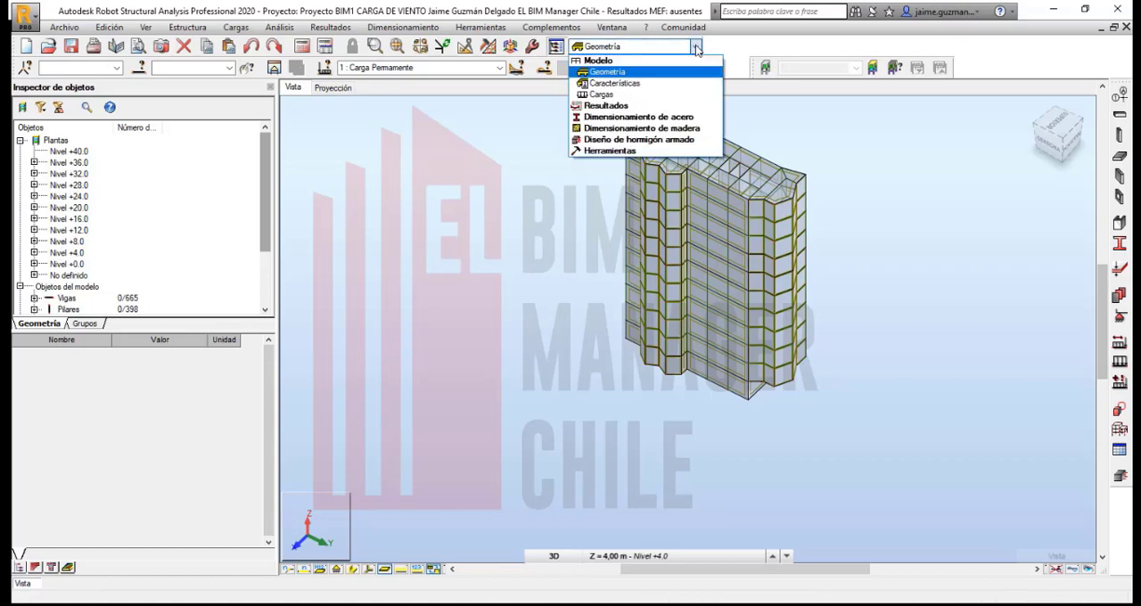
{"action": "left_click", "coordinate": [599, 94]}
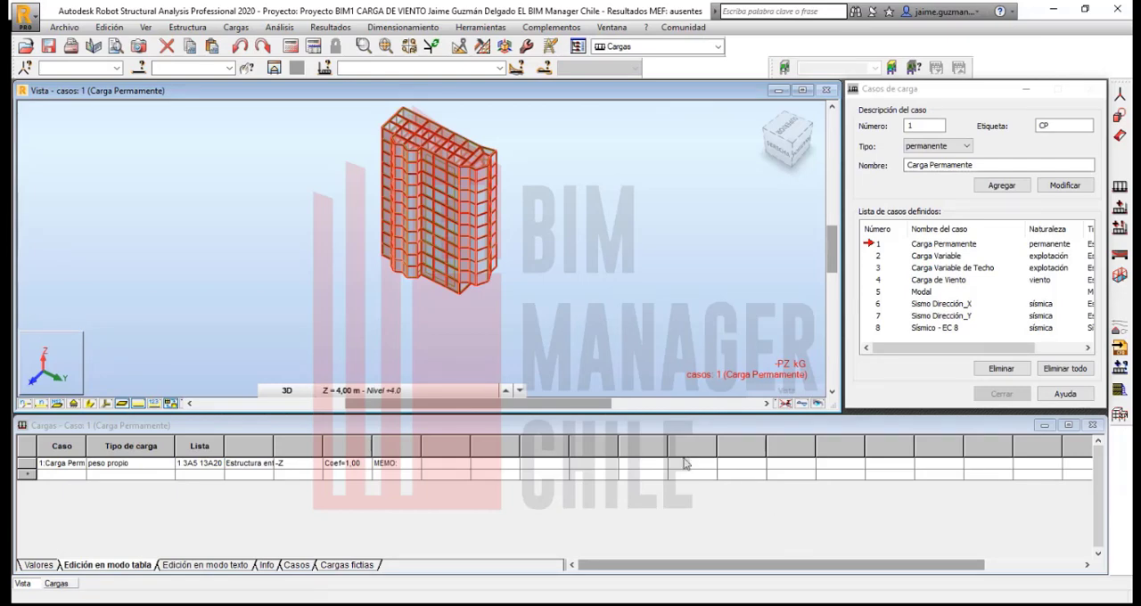
{"action": "left_click", "coordinate": [236, 27]}
{"action": "mouse_move", "coordinate": [337, 234]}
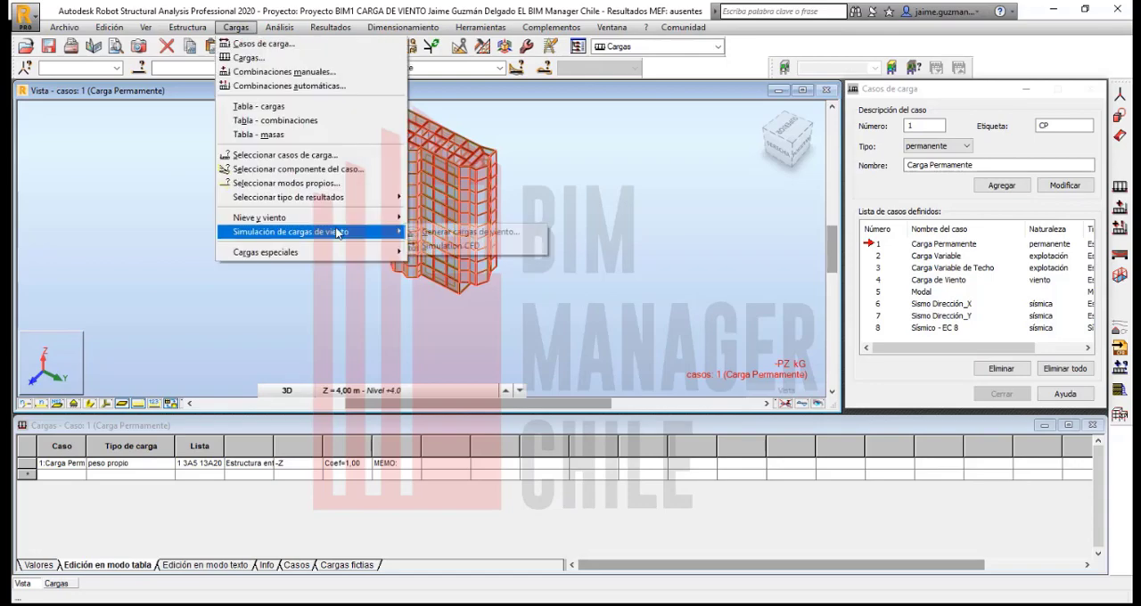
{"action": "left_click", "coordinate": [481, 231]}
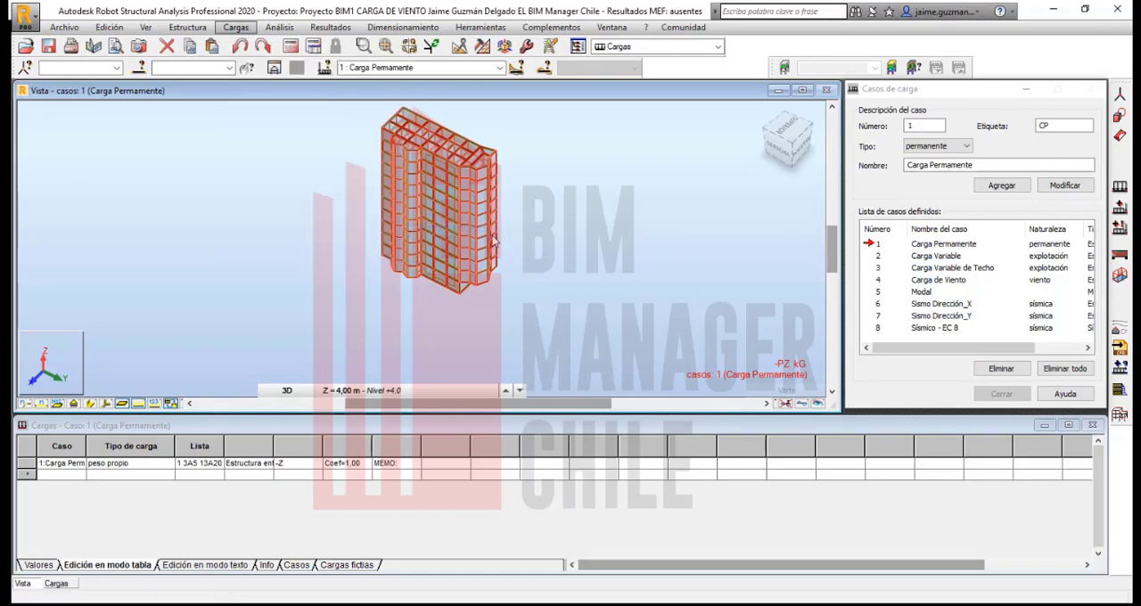
{"action": "left_click_drag", "start_coordinate": [153, 120], "coordinate": [696, 113]}
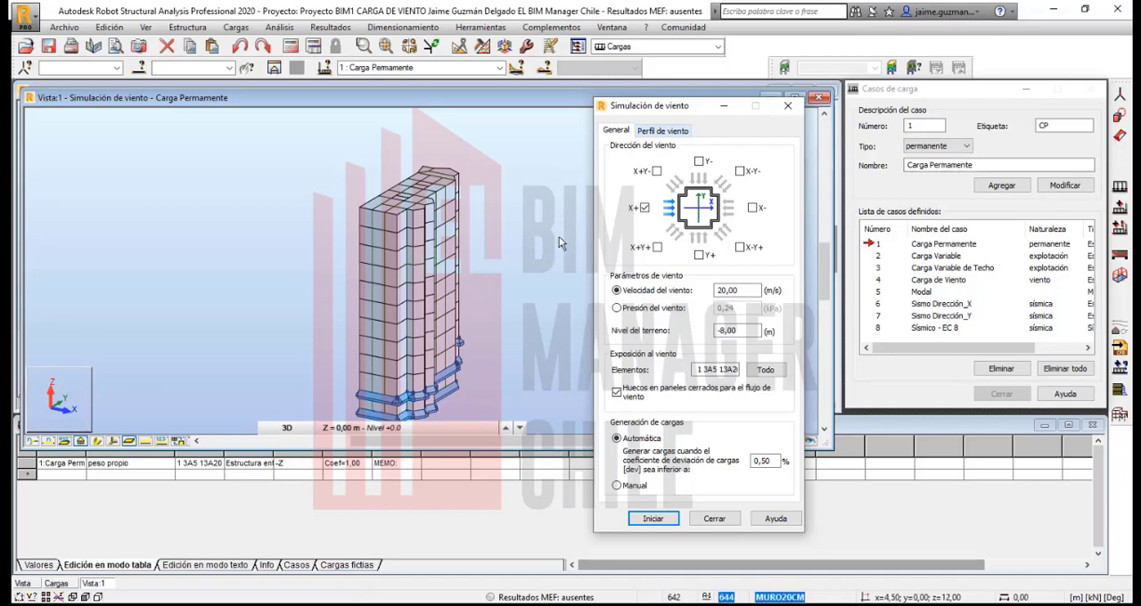
- Activate the X+Y+ and X-Y- wind directions and deactivate X+
{"action": "left_click", "coordinate": [658, 249]}
{"action": "left_click", "coordinate": [740, 171]}
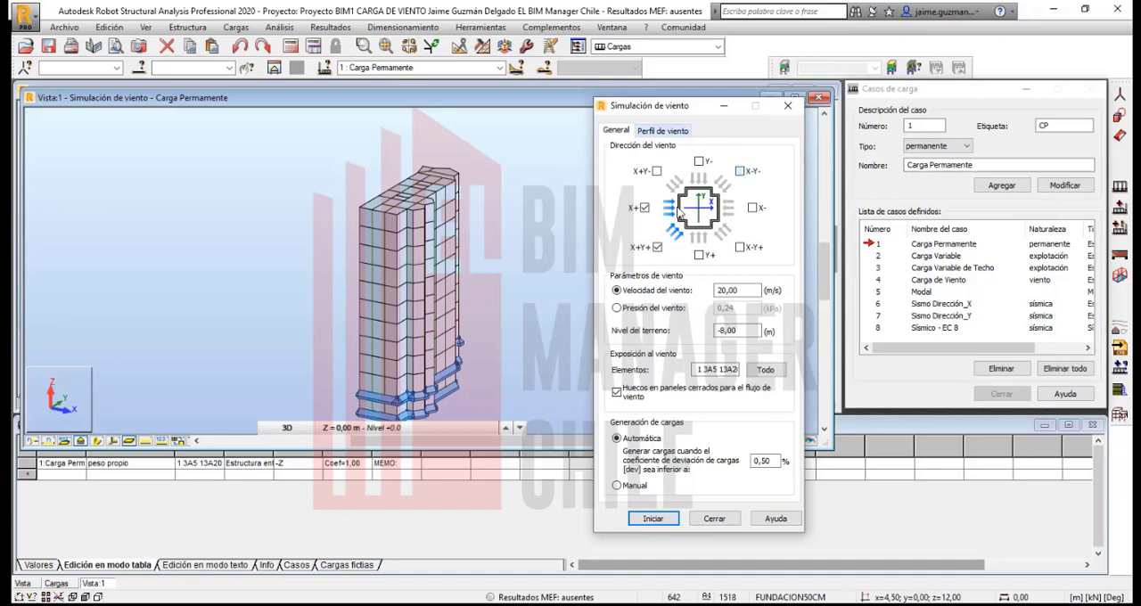
{"action": "left_click", "coordinate": [645, 208]}
{"action": "scroll", "coordinate": [494, 310], "scroll_direction": "down", "scroll_amount": 3}
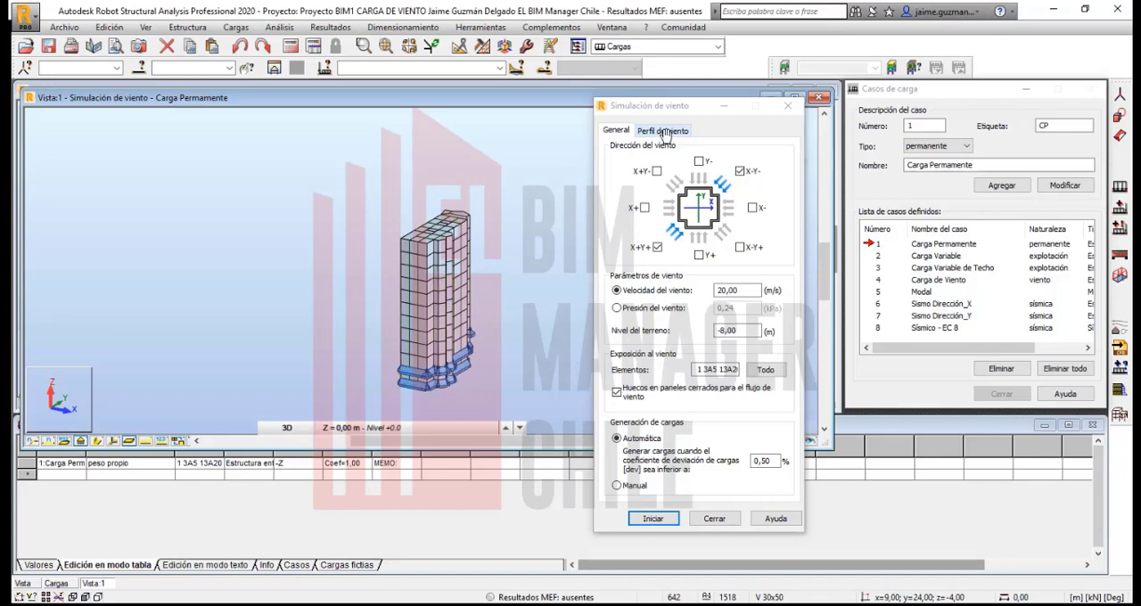
{"action": "scroll", "coordinate": [665, 133], "scroll_direction": "up", "scroll_amount": 2}
{"action": "scroll", "coordinate": [664, 134], "scroll_direction": "down", "scroll_amount": 3}
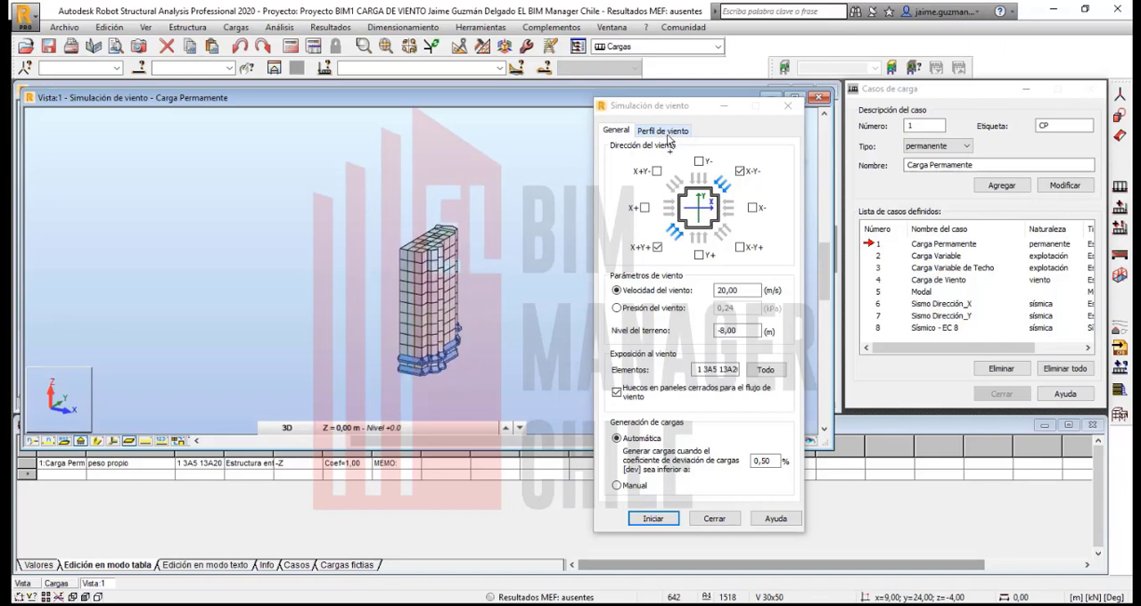
- Shape the wind profile so the velocity coefficient reaches 1.50 at the 88 m height, keeping 1.00 at the base
{"action": "left_click", "coordinate": [667, 137]}
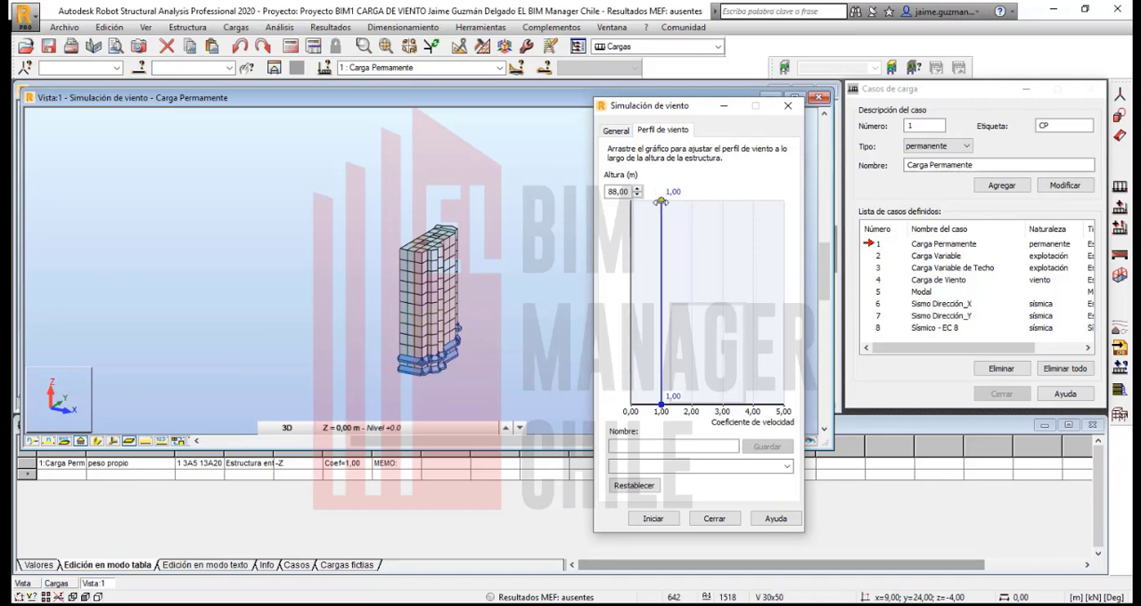
{"action": "left_click_drag", "start_coordinate": [661, 202], "coordinate": [679, 203]}
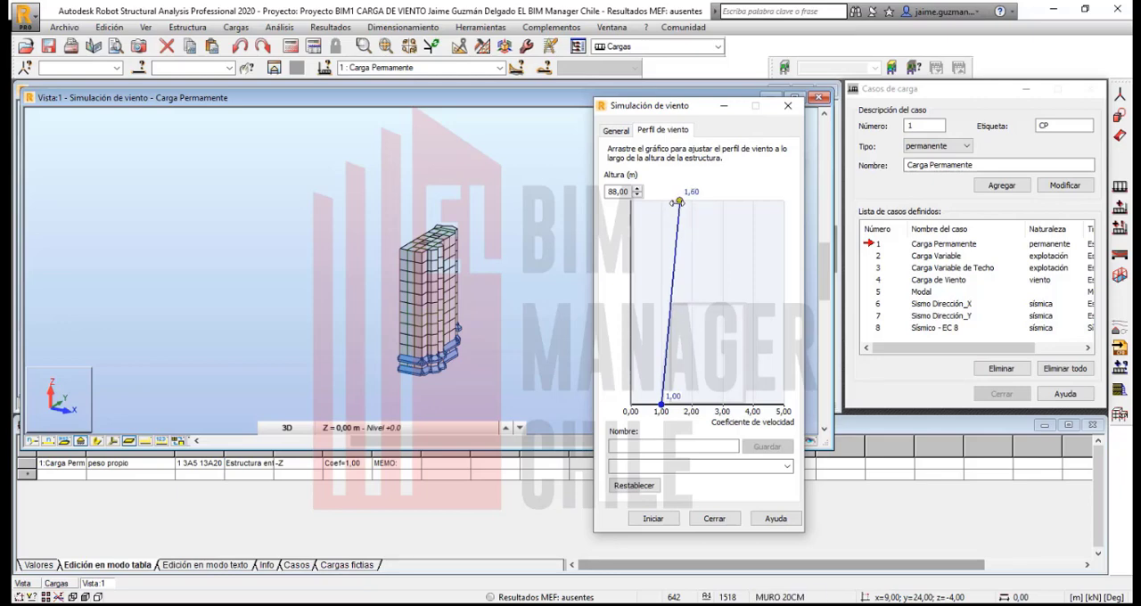
{"action": "left_click_drag", "start_coordinate": [678, 203], "coordinate": [676, 203]}
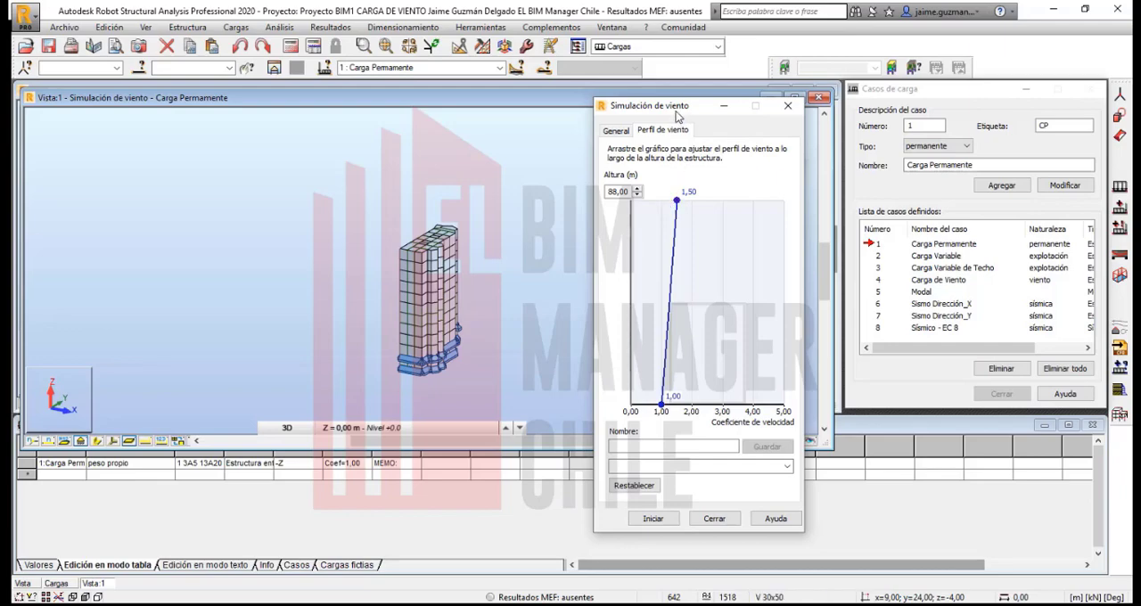
{"action": "left_click_drag", "start_coordinate": [679, 115], "coordinate": [671, 113]}
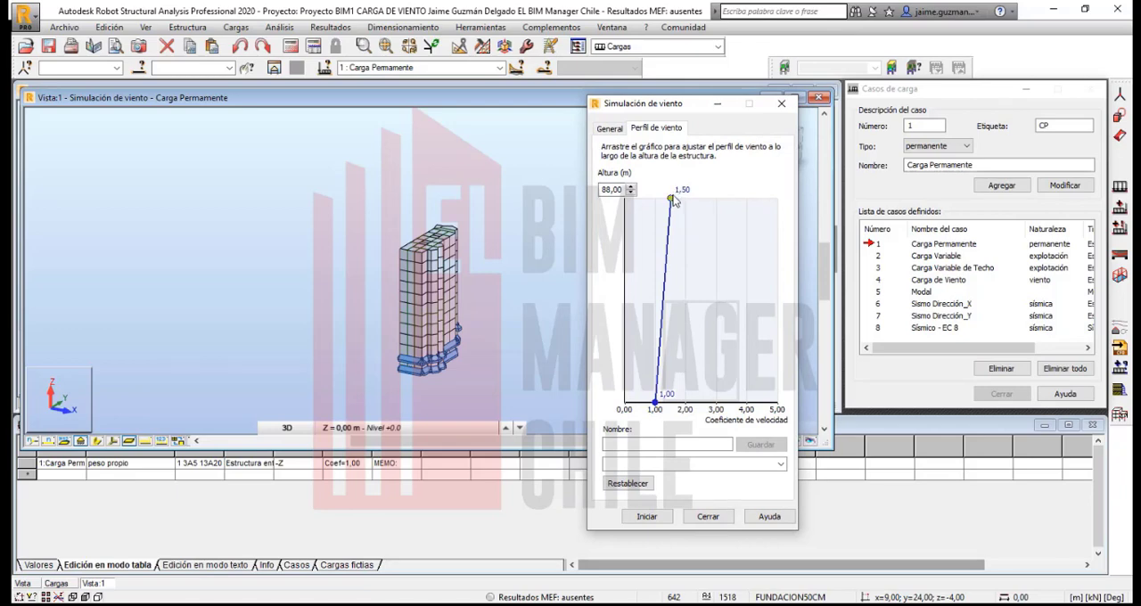
{"action": "left_click_drag", "start_coordinate": [672, 202], "coordinate": [656, 197]}
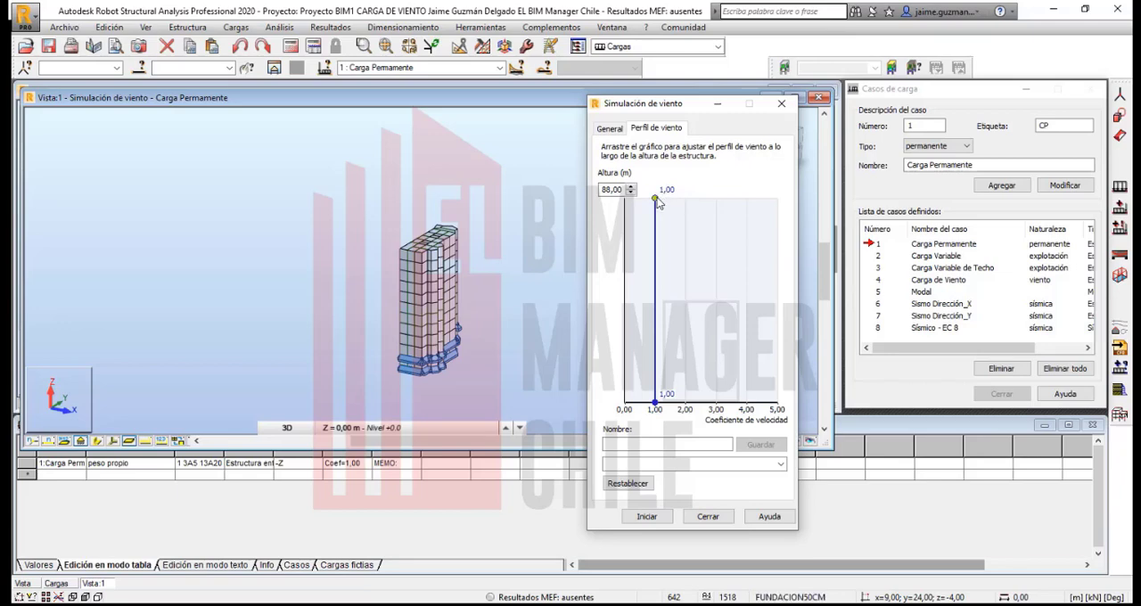
{"action": "left_click_drag", "start_coordinate": [656, 198], "coordinate": [670, 198]}
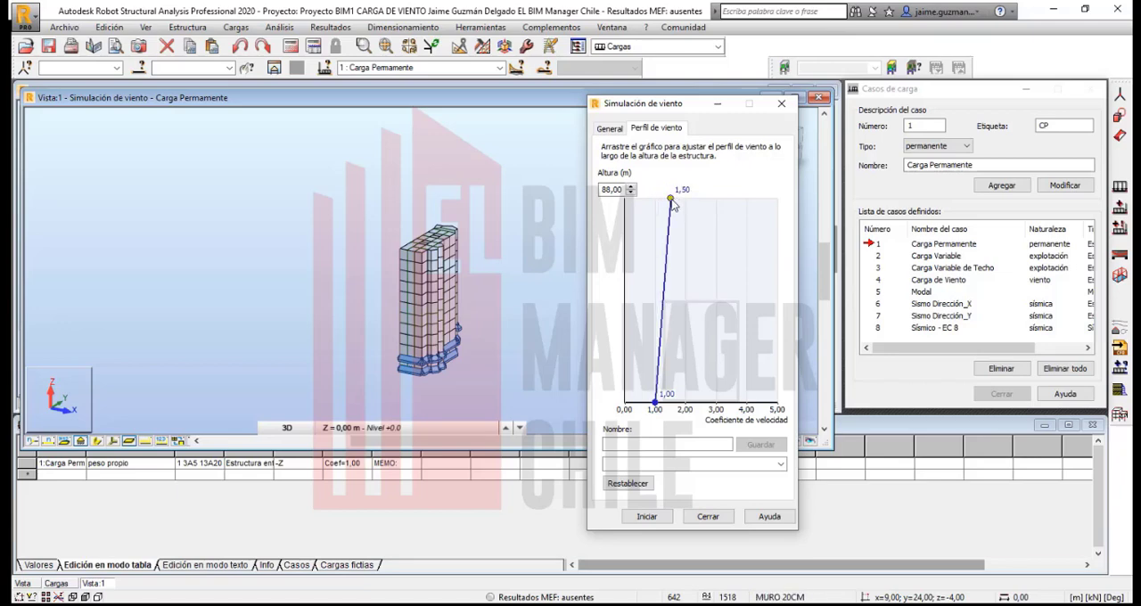
- Return to the general wind settings, try X-Y- as the only wind direction and reactivate X+Y+, moving the dialog aside
{"action": "left_click", "coordinate": [622, 130]}
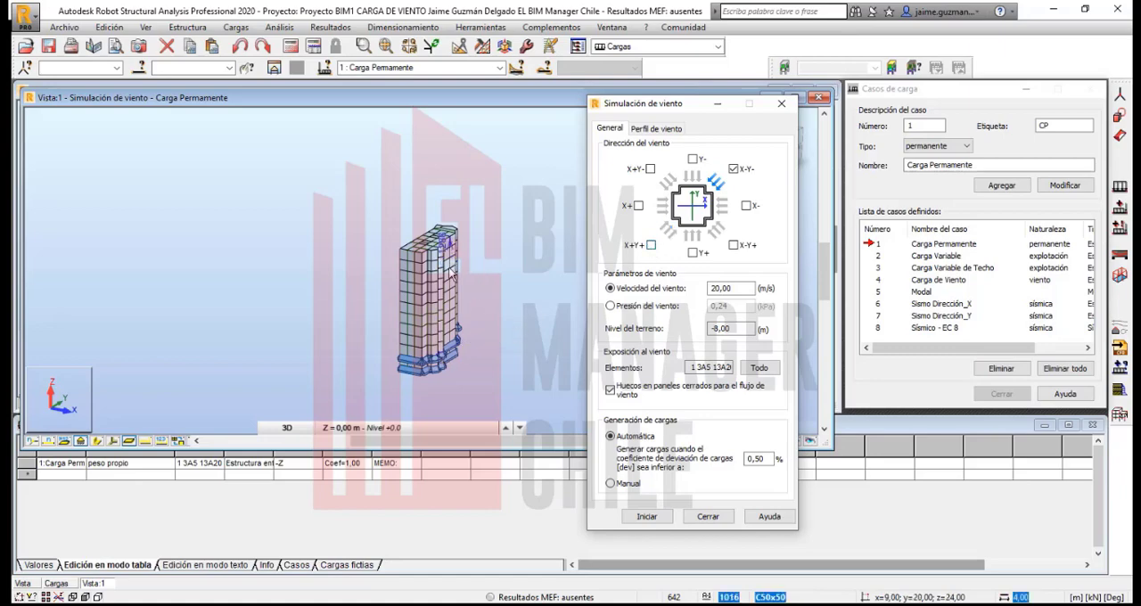
{"action": "left_click", "coordinate": [443, 335]}
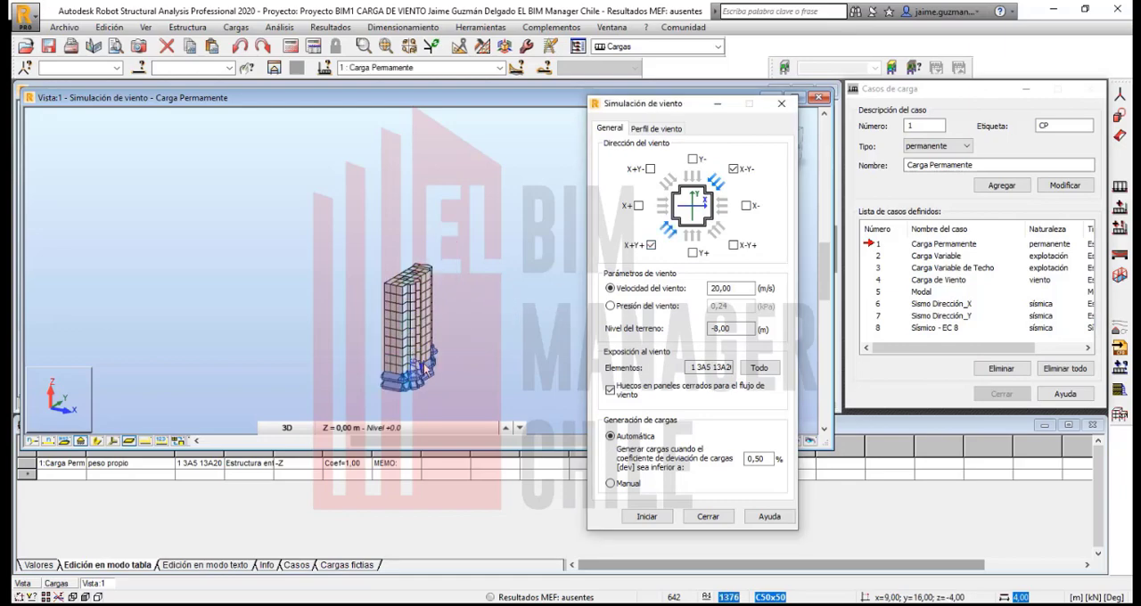
{"action": "left_click_drag", "start_coordinate": [659, 108], "coordinate": [645, 80]}
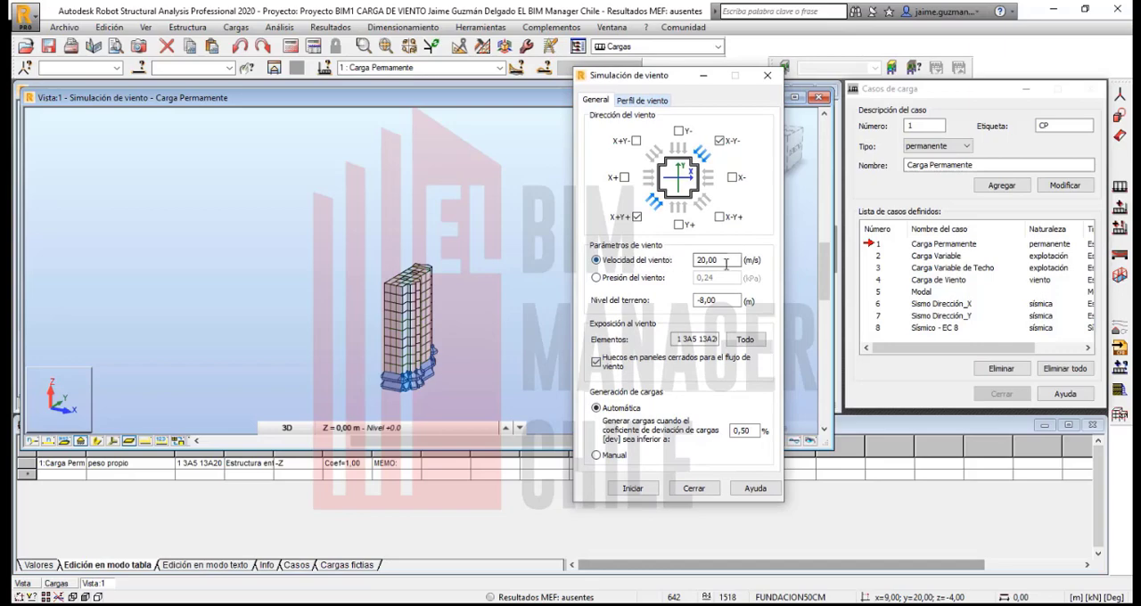
- Set the ground level to 0 m, run the wind simulation for X+Y+ and X-Y- at 20 m/s, and accept its completion
{"action": "left_click_drag", "start_coordinate": [728, 260], "coordinate": [698, 259]}
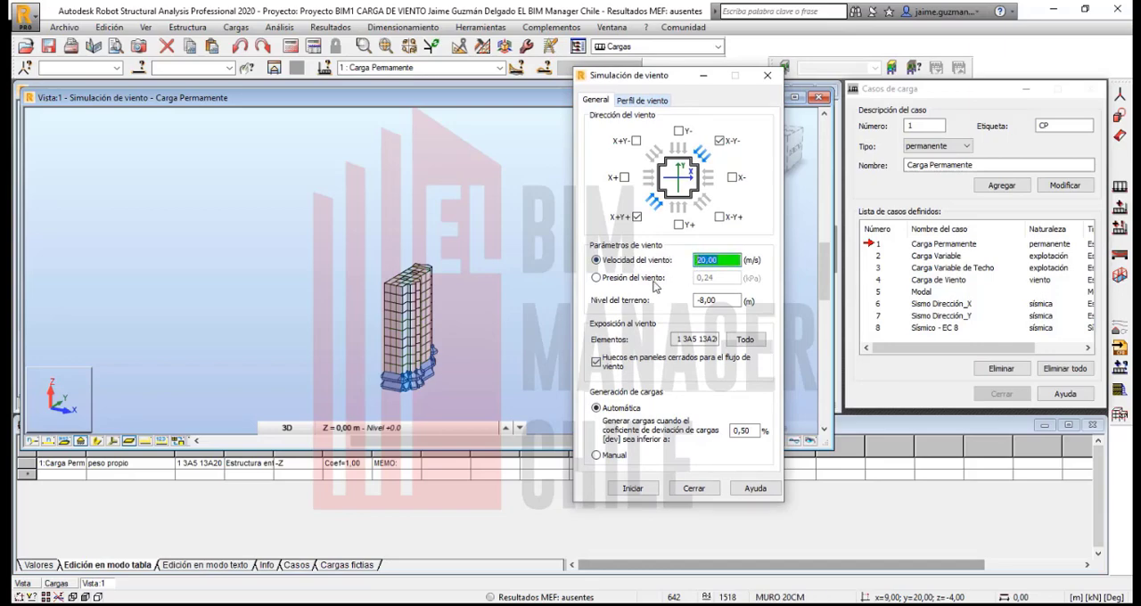
{"action": "left_click", "coordinate": [721, 299]}
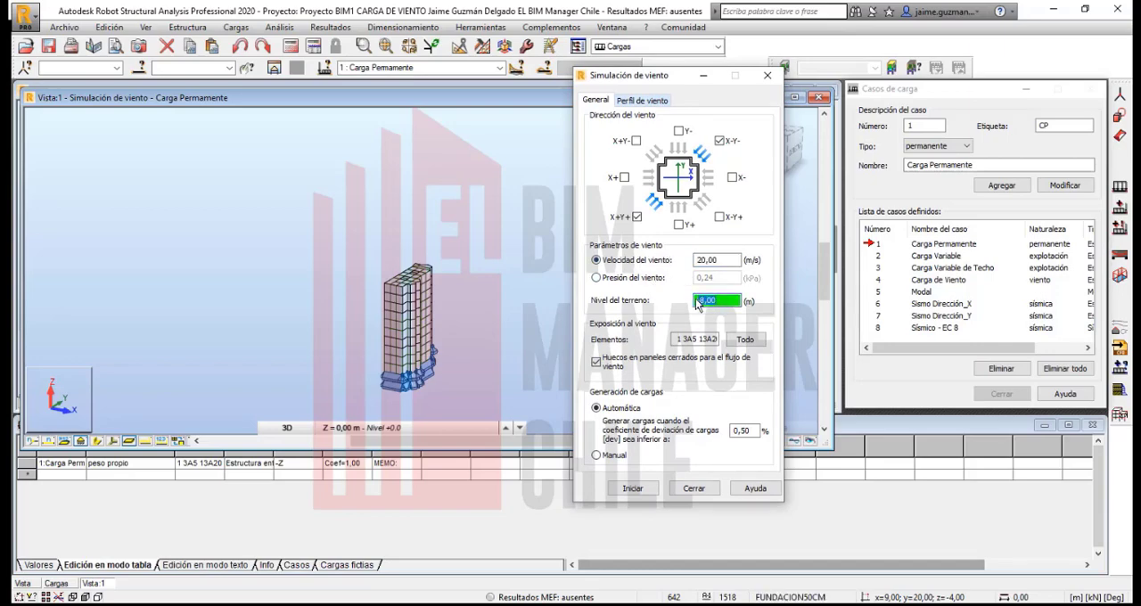
{"action": "type", "text": "0"}
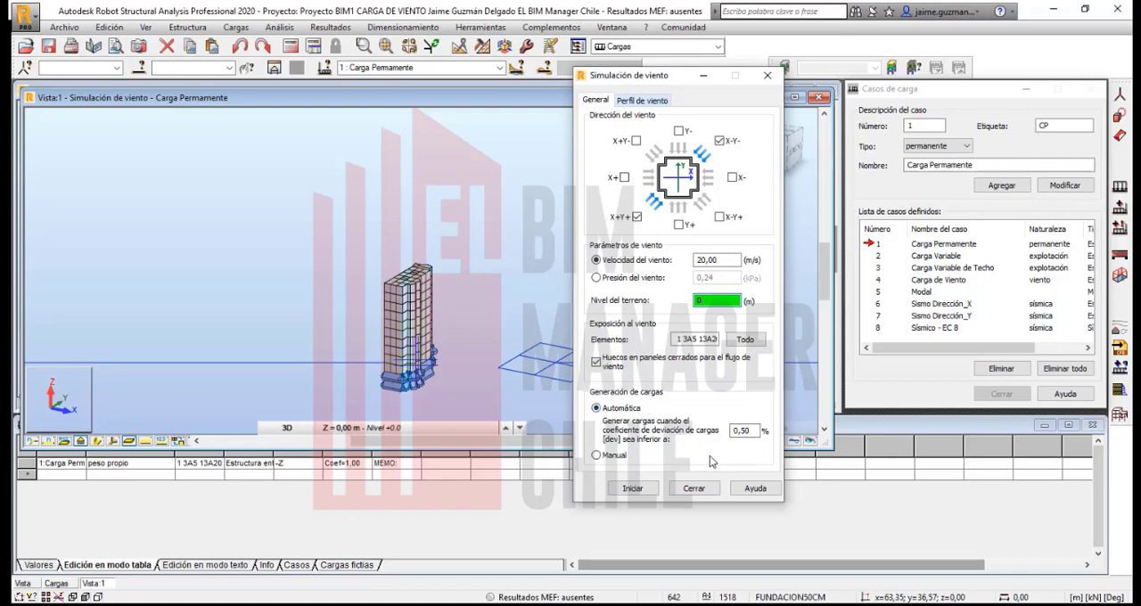
{"action": "left_click", "coordinate": [632, 489]}
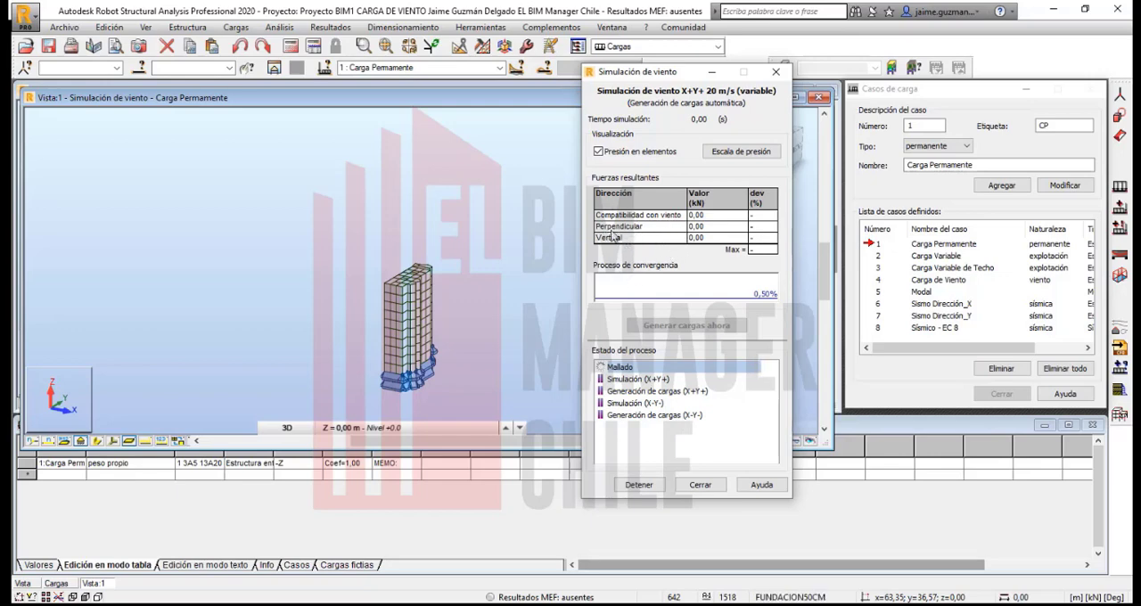
{"action": "left_click_drag", "start_coordinate": [655, 75], "coordinate": [598, 108]}
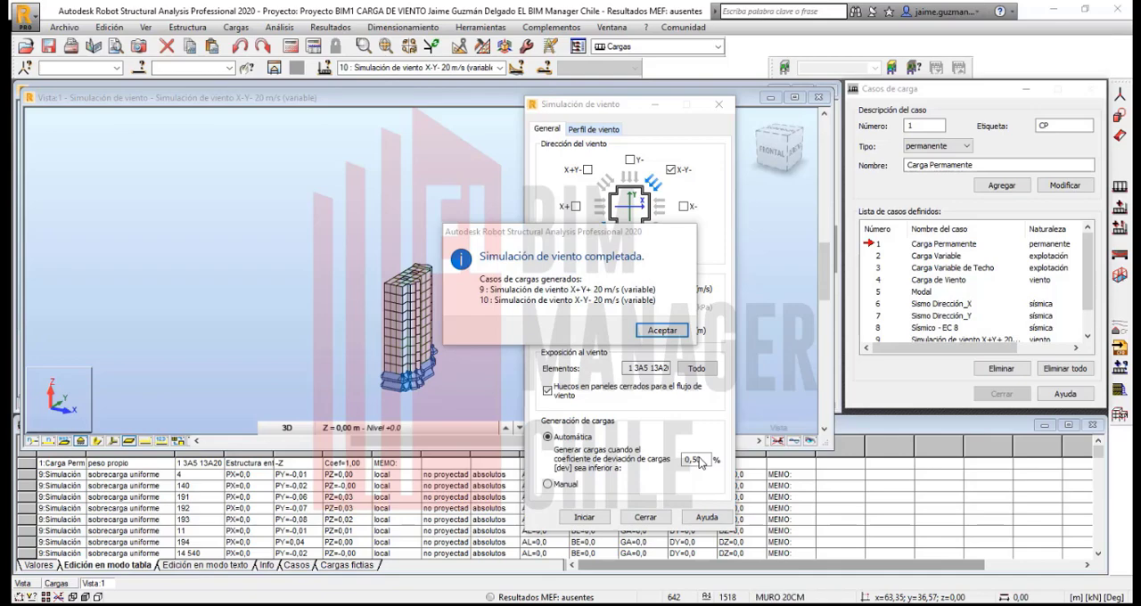
{"action": "left_click", "coordinate": [661, 331]}
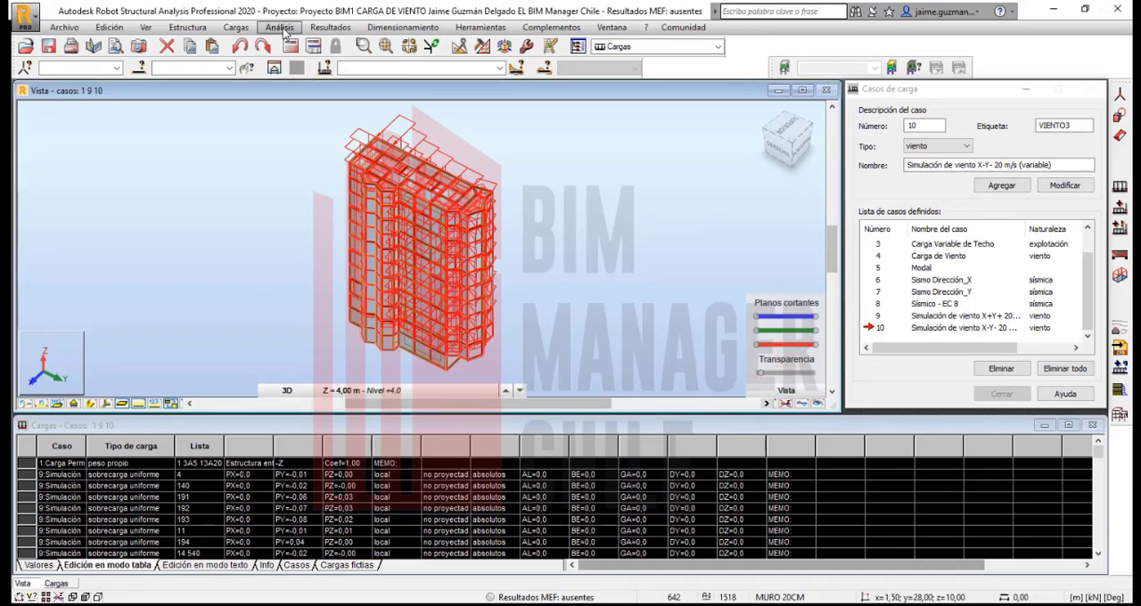
- Review the load cases in the analysis type settings beside the loaded building, and close the settings without calculating
{"action": "left_click", "coordinate": [284, 27]}
{"action": "left_click", "coordinate": [299, 44]}
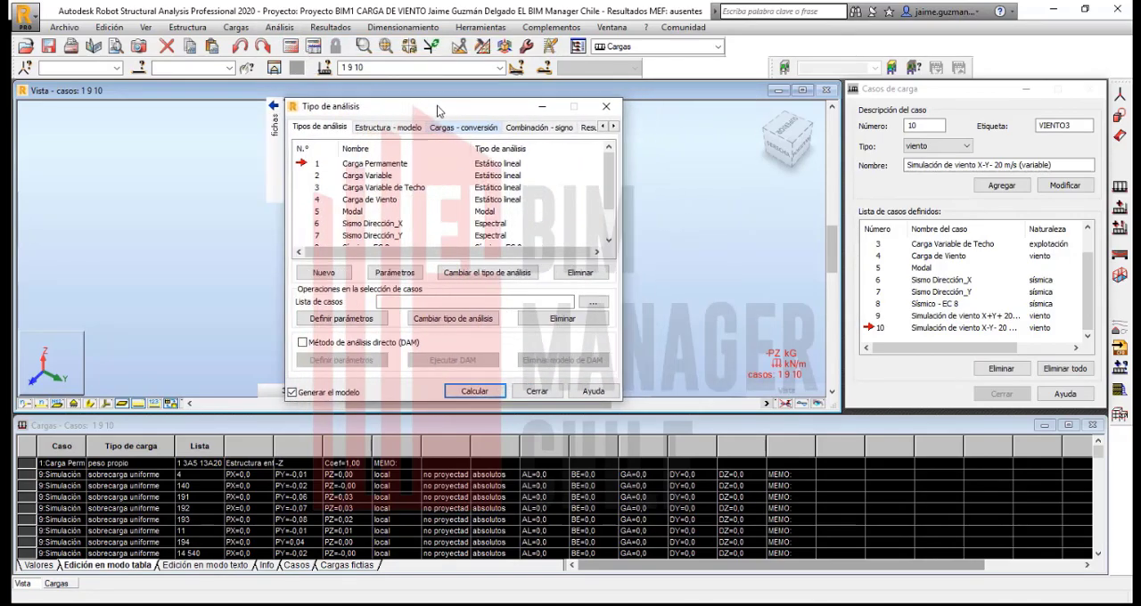
{"action": "left_click_drag", "start_coordinate": [438, 111], "coordinate": [359, 131]}
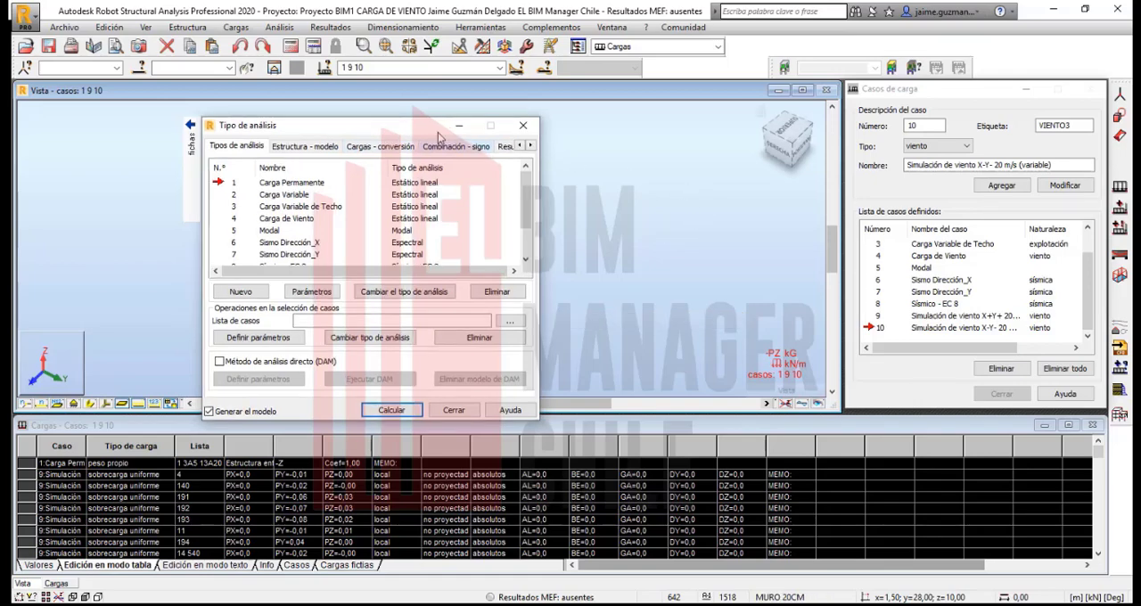
{"action": "left_click_drag", "start_coordinate": [357, 126], "coordinate": [776, 132]}
{"action": "scroll", "coordinate": [437, 251], "scroll_direction": "up", "scroll_amount": 3}
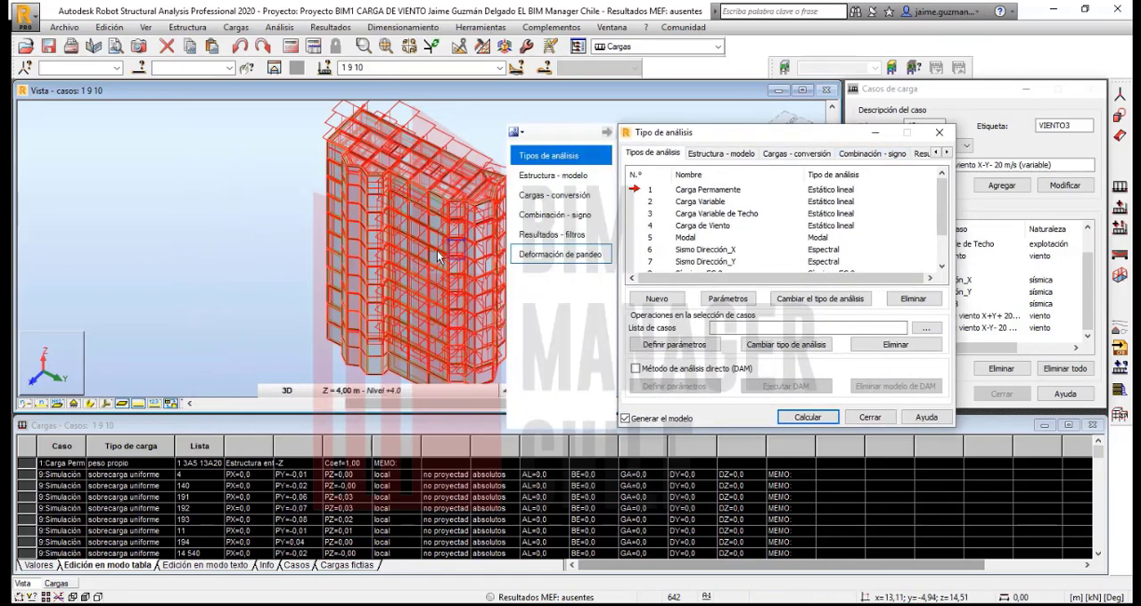
{"action": "scroll", "coordinate": [388, 272], "scroll_direction": "down", "scroll_amount": 1}
{"action": "left_click", "coordinate": [328, 269]}
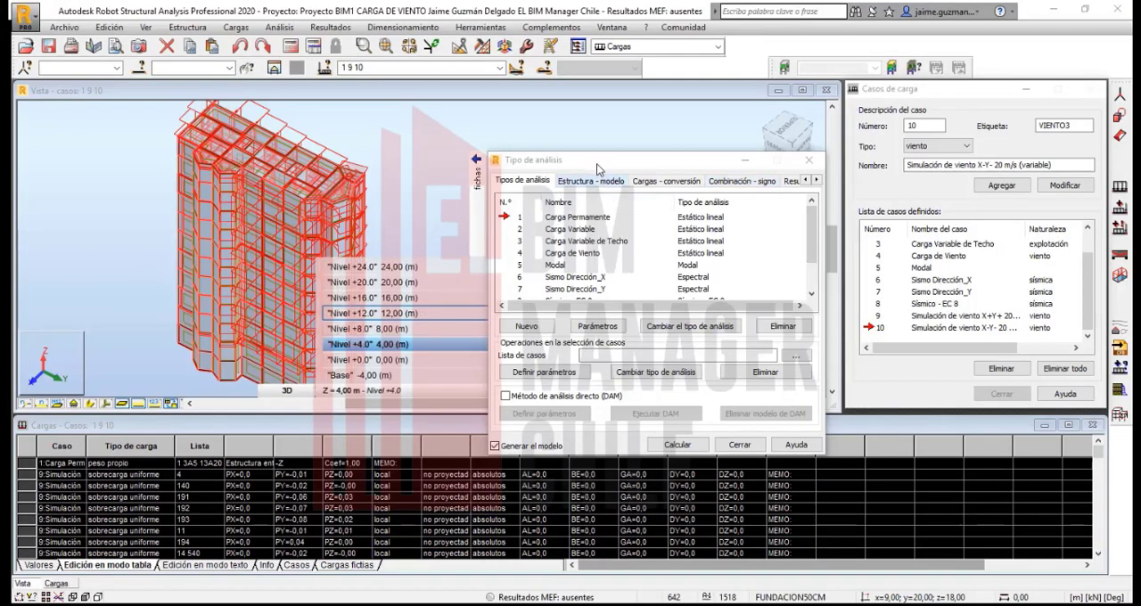
{"action": "left_click_drag", "start_coordinate": [585, 165], "coordinate": [478, 138]}
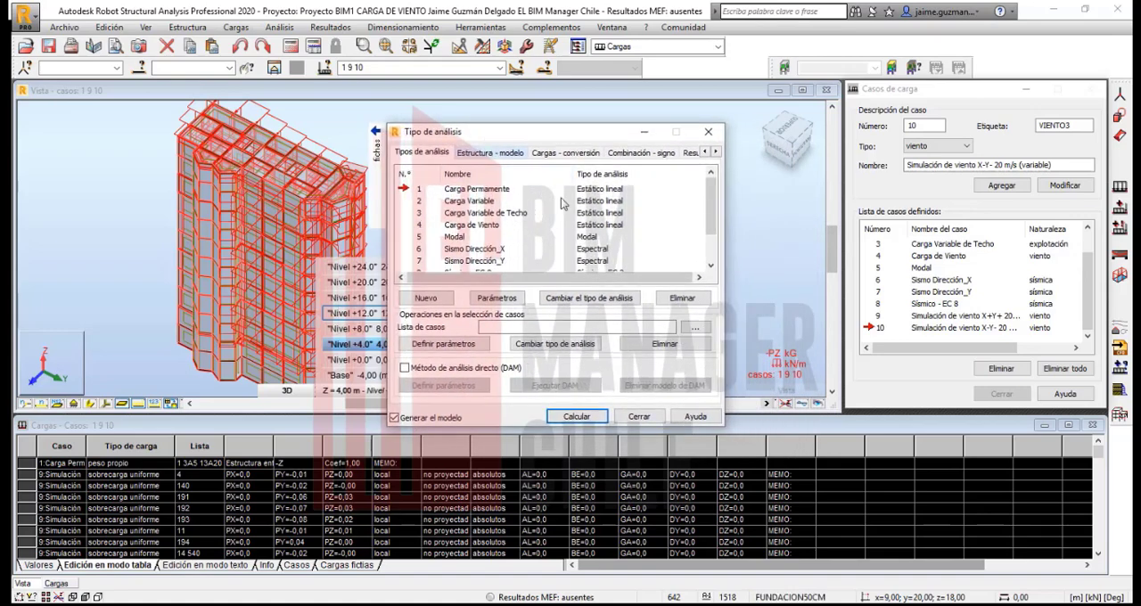
{"action": "left_click", "coordinate": [638, 416]}
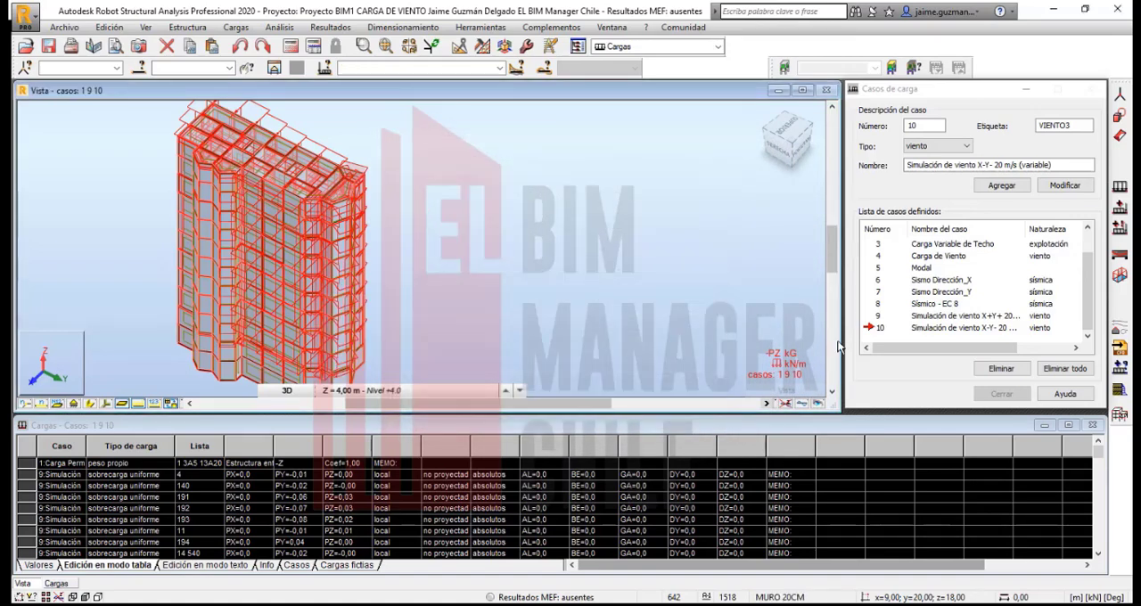
- Bring up the load case definitions
{"action": "left_click", "coordinate": [1122, 192]}
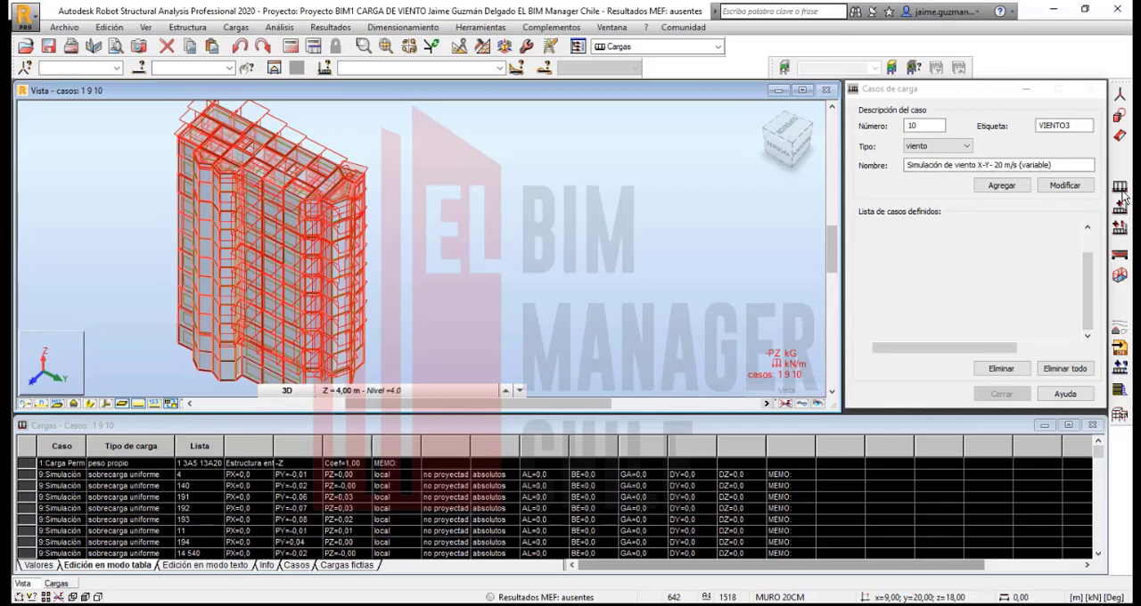